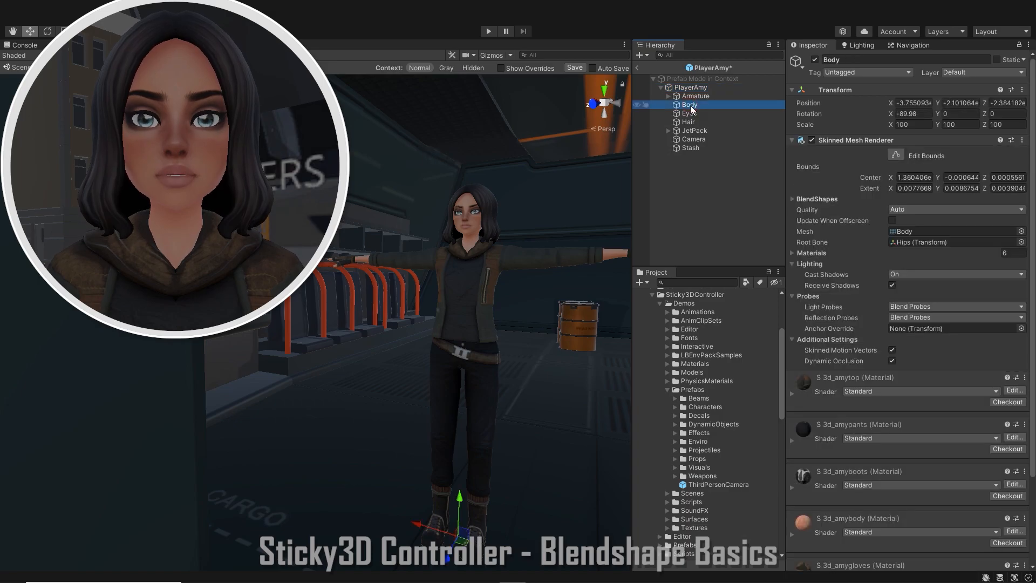
Step: Try out the Body mesh's Jaw_Open, Brow_OuterUpR and Expression_Angry blendshapes, returning each to 0
left_click(792, 199)
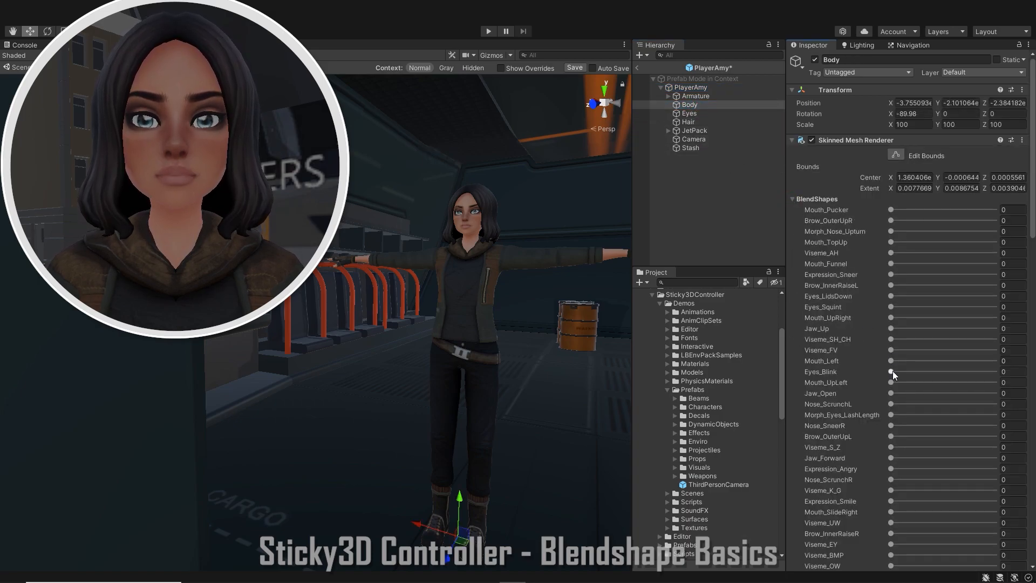
left_click_drag(891, 393, 845, 388)
left_click_drag(888, 219, 866, 231)
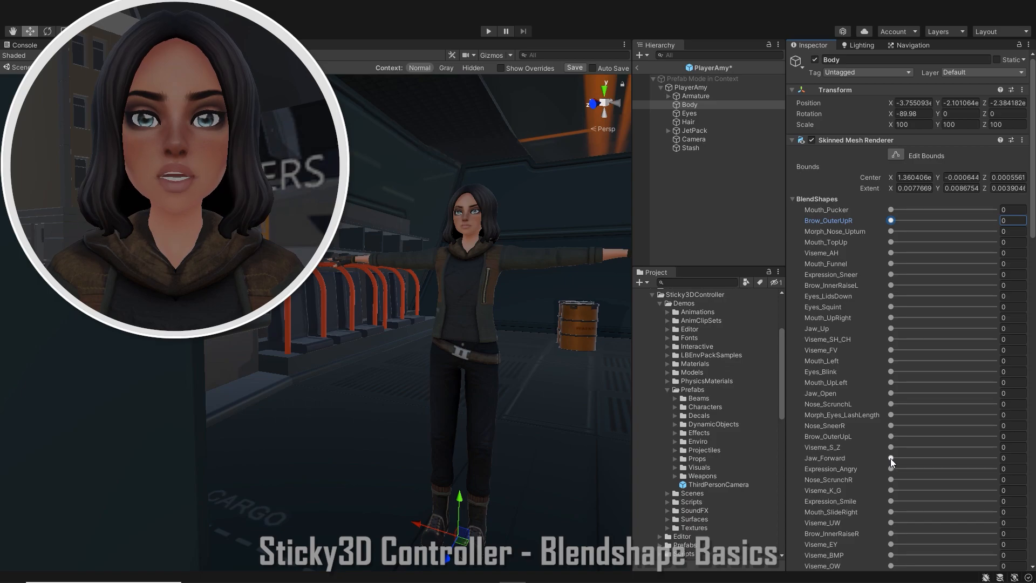
left_click_drag(890, 468, 853, 472)
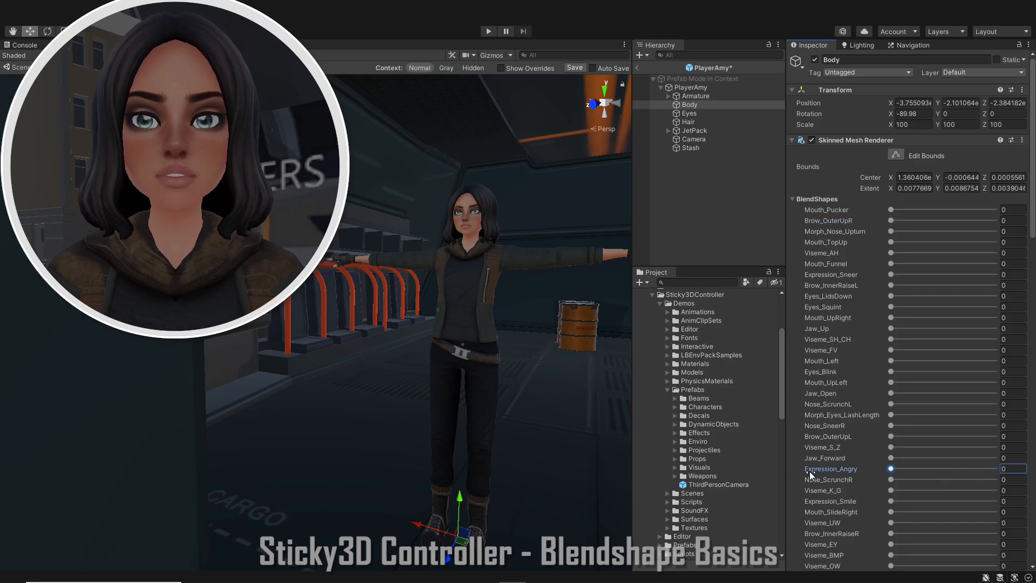
left_click(791, 200)
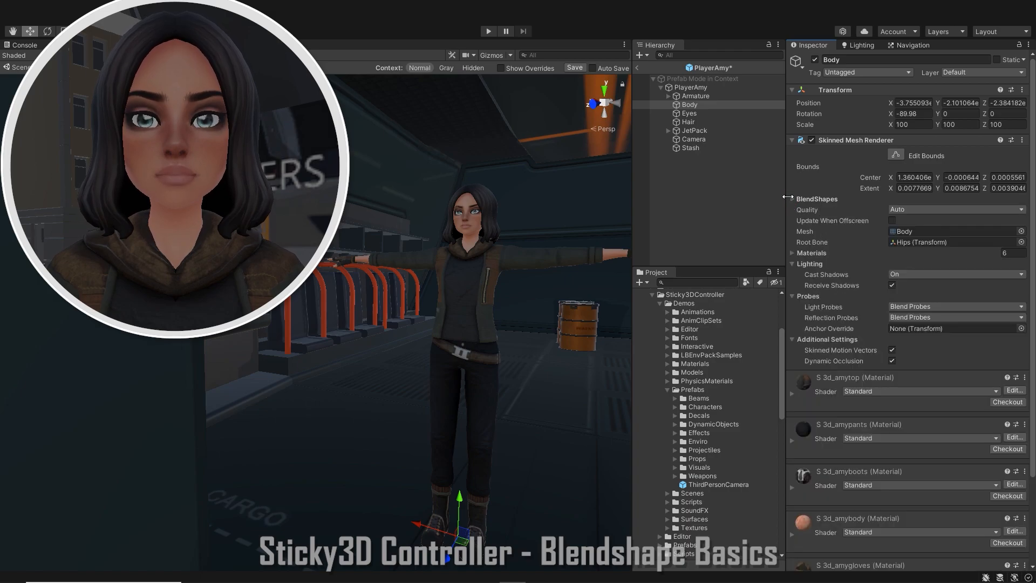
Step: Add a Sticky Shapes Module component to the PlayerAmy root object
left_click(704, 90)
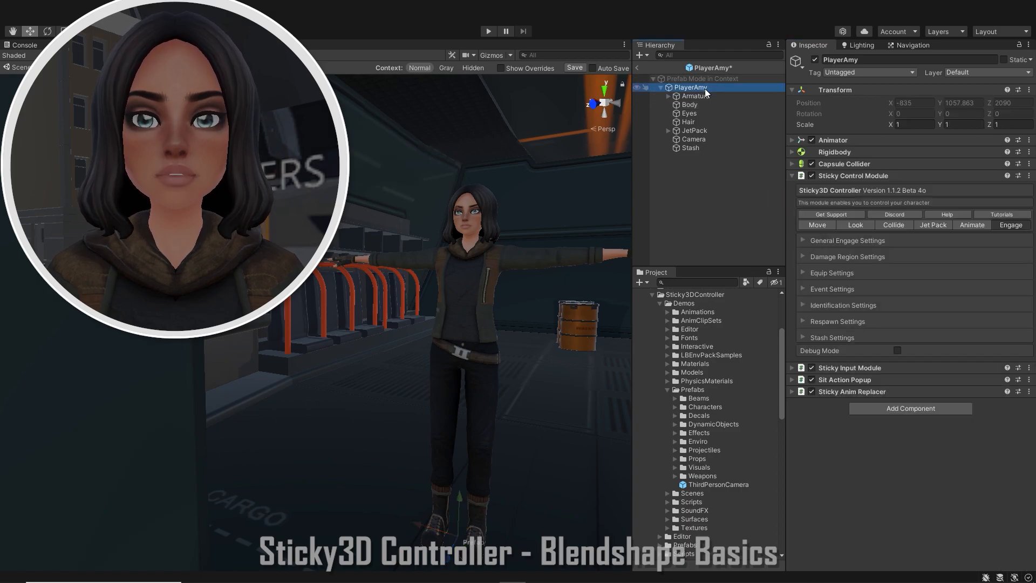
left_click(911, 409)
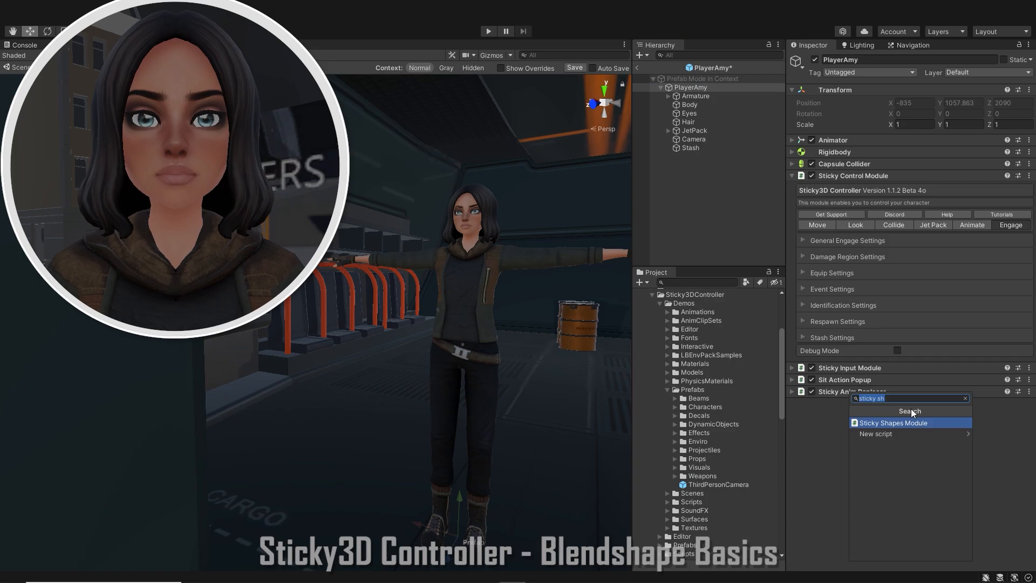
left_click(909, 423)
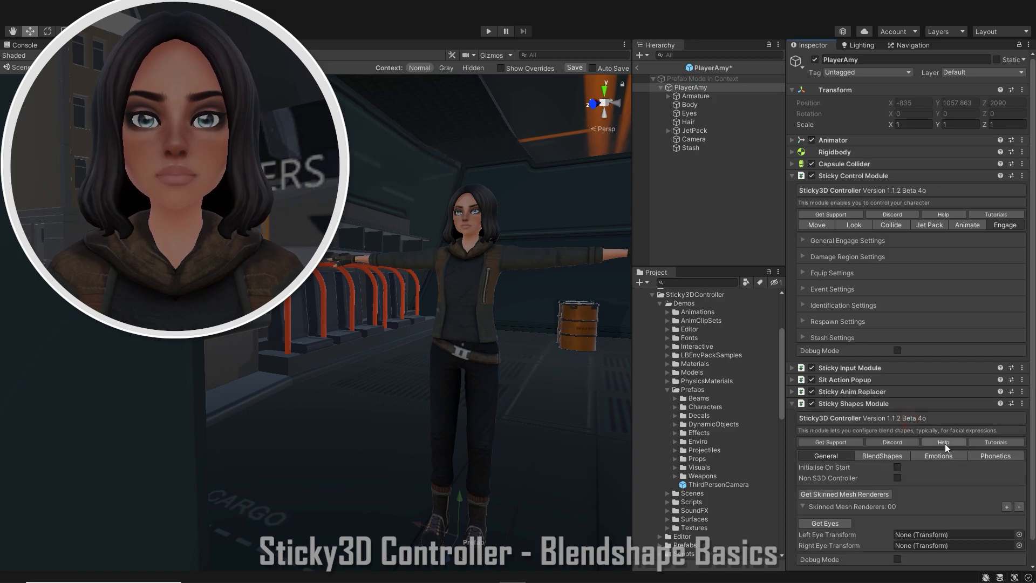
Step: Enable Initialise On Start in the Sticky Shapes Module and fetch its skinned mesh renderers and eye transforms, leaving Non S3D Controller off
scroll(944, 443, "down", 2)
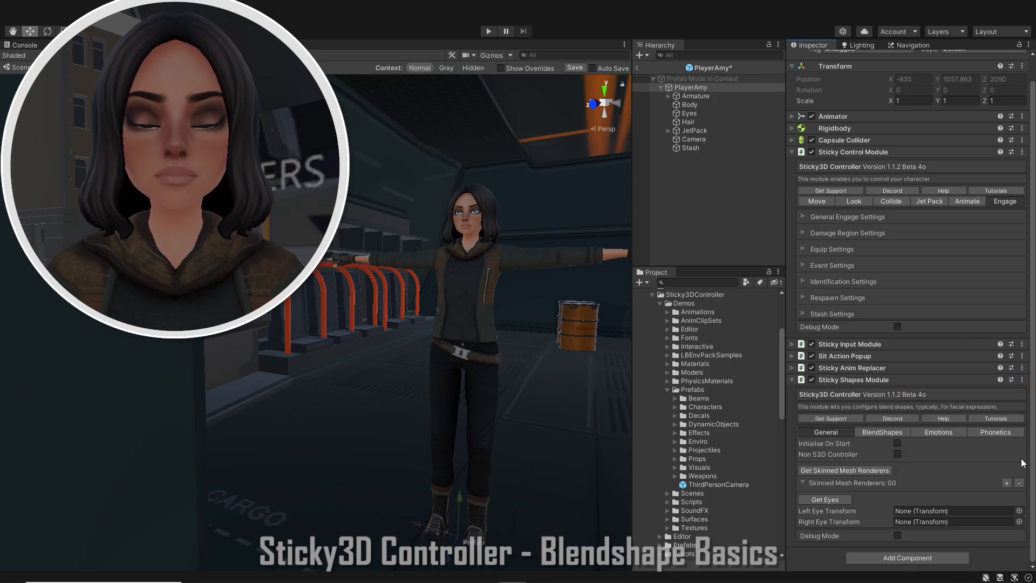
left_click(897, 443)
left_click(886, 468)
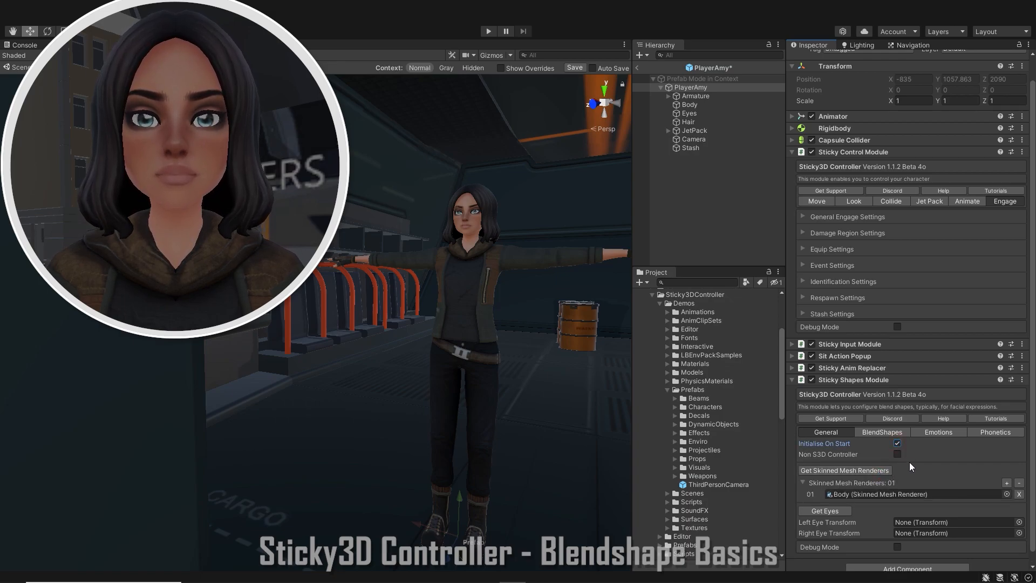
scroll(909, 463, "down", 1)
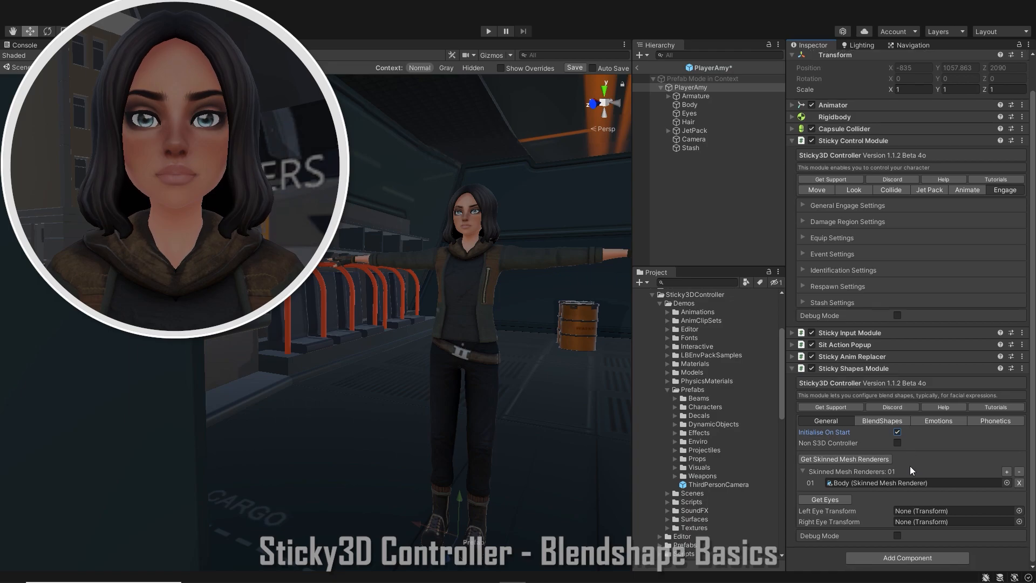
left_click(834, 498)
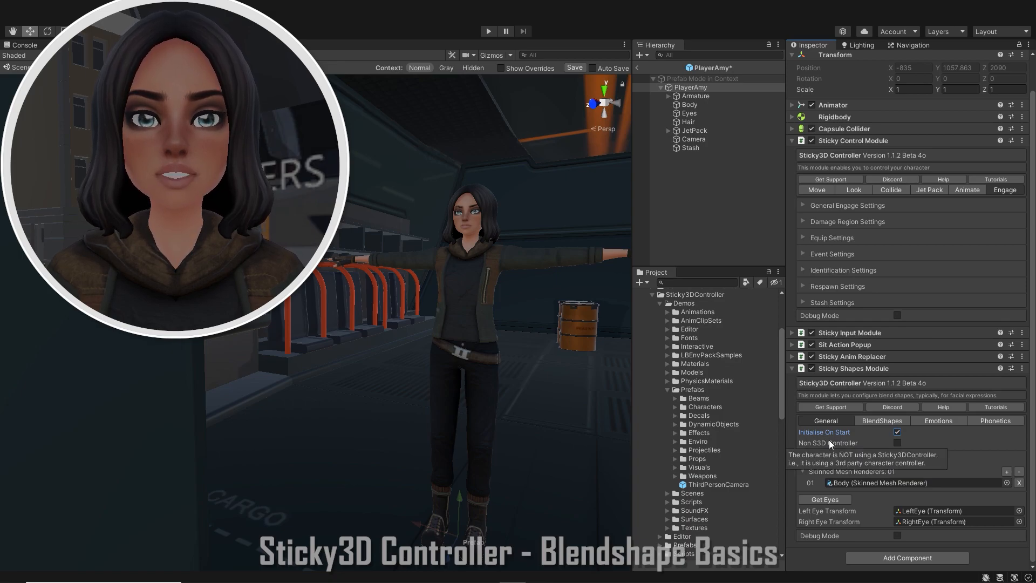
left_click(897, 442)
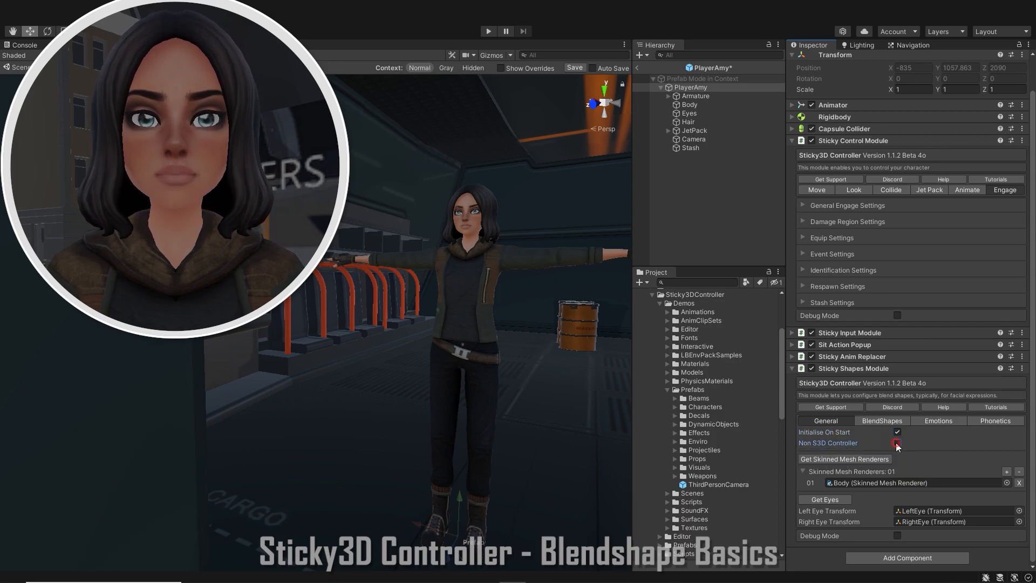
left_click(897, 442)
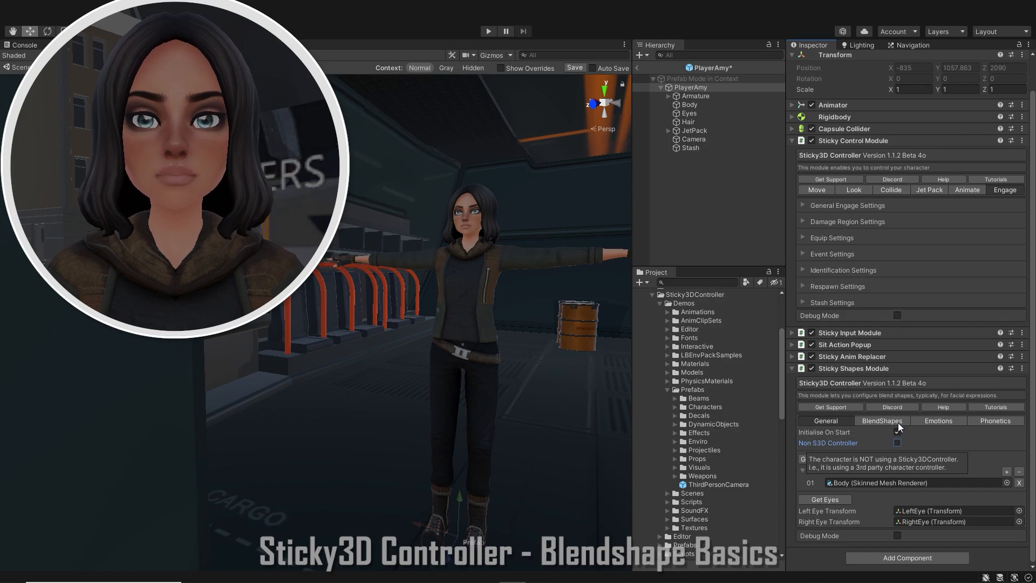
Step: Populate the module's blendshape list from the Body skinned mesh renderer and look through the entries
left_click(897, 422)
left_click(840, 467)
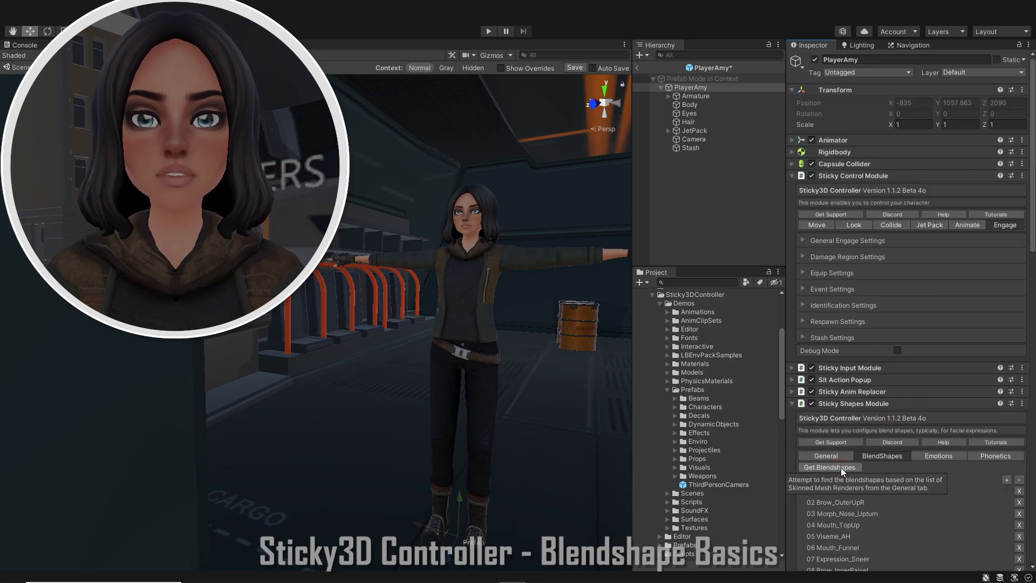
scroll(950, 417, "down", 4)
scroll(950, 416, "down", 5)
scroll(950, 418, "up", 3)
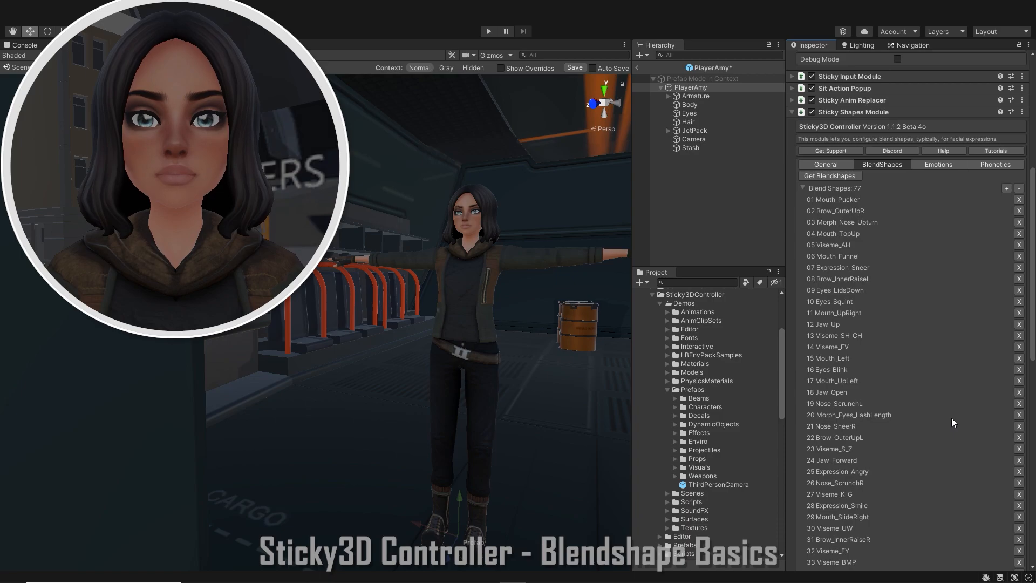
Step: Add the Eyes_Blink blendshape to the emotion Blink Settings with a max weight of 100
left_click(942, 167)
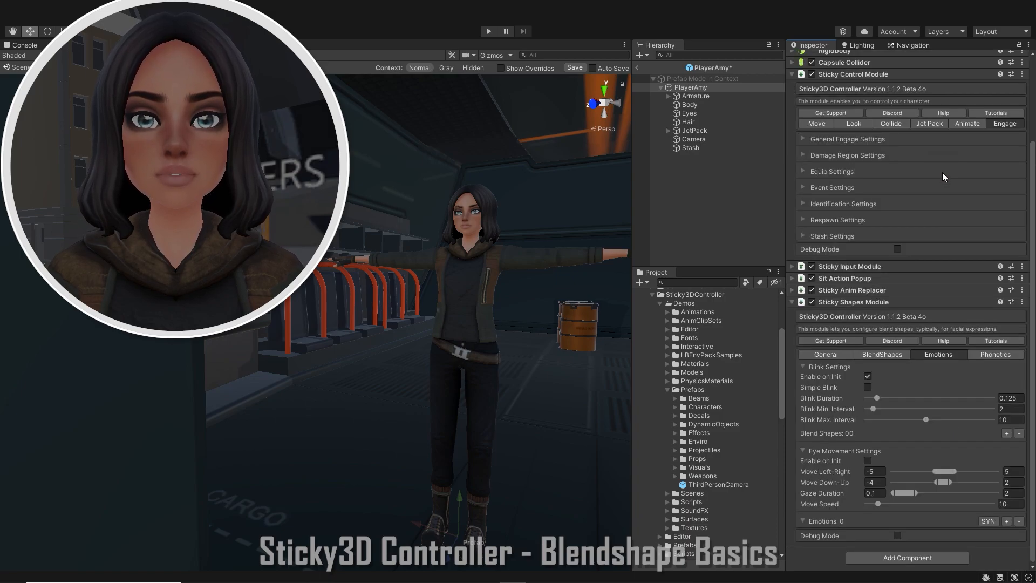
left_click(790, 74)
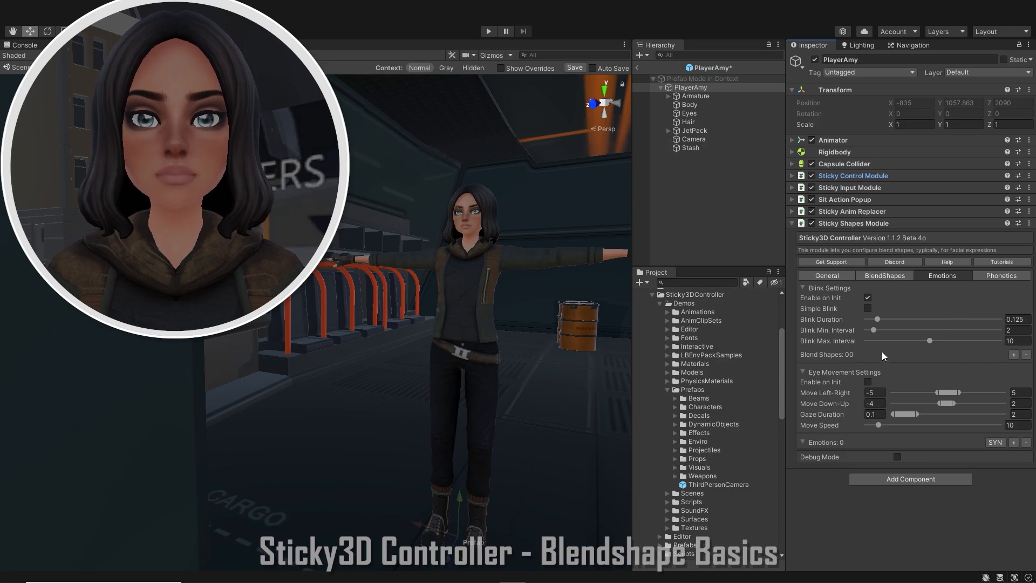
left_click(1014, 354)
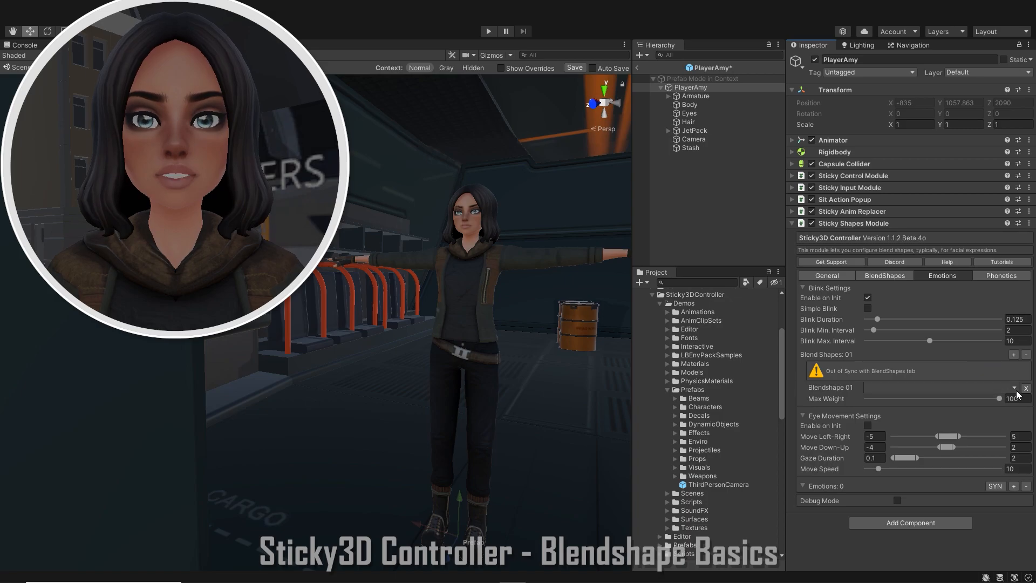
left_click(1014, 389)
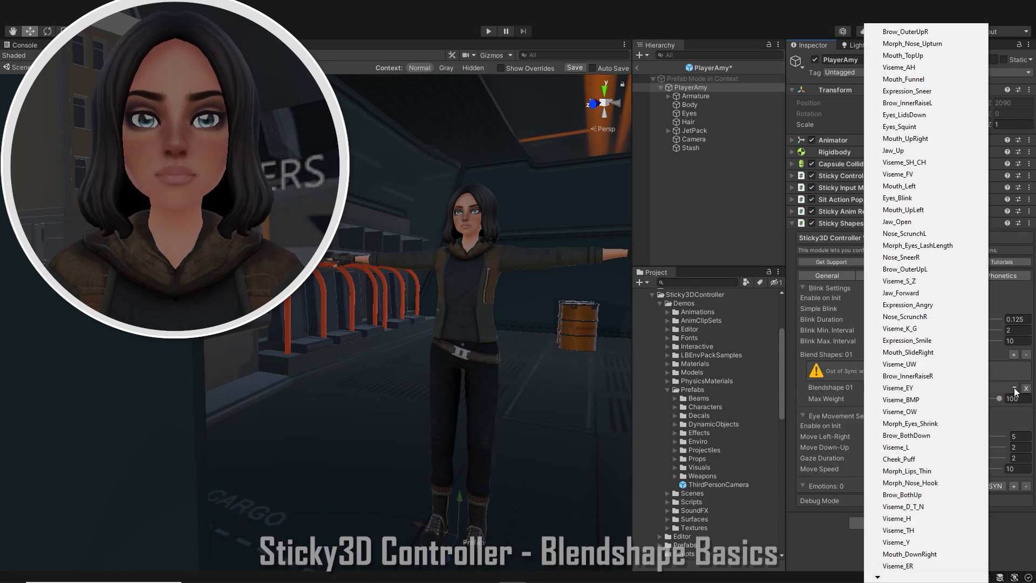
left_click(911, 197)
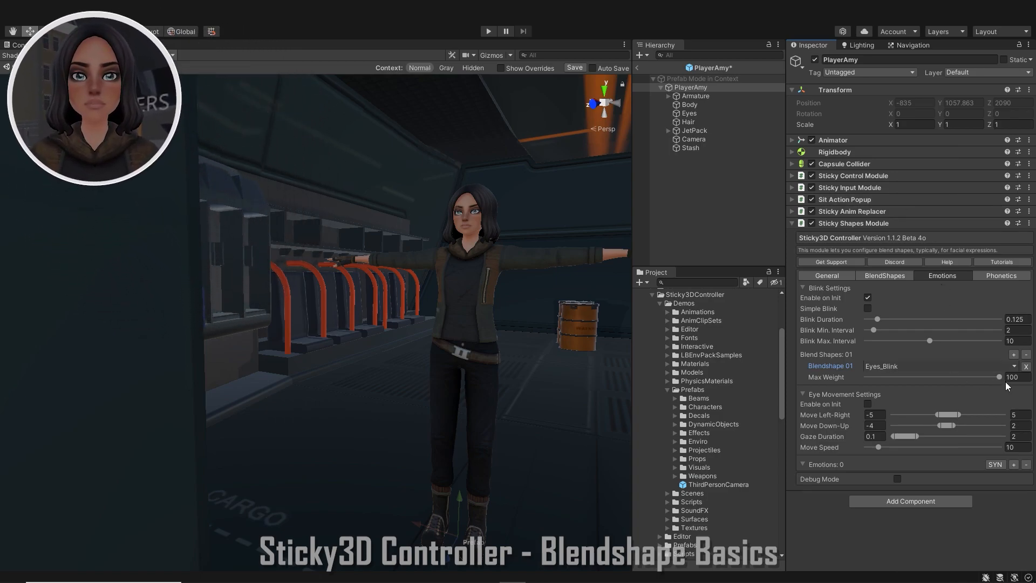
left_click_drag(979, 377, 1013, 376)
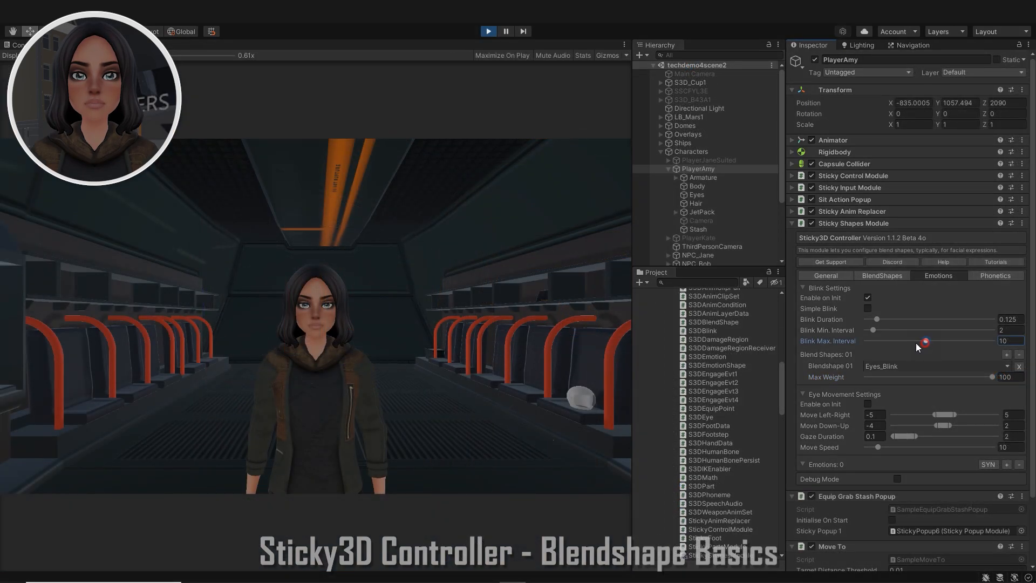
Step: Try a Blink Max. Interval of 3.15 and an Eyes_Blink max weight of about 72 during play mode
left_click_drag(924, 341, 880, 340)
left_click_drag(991, 377, 962, 377)
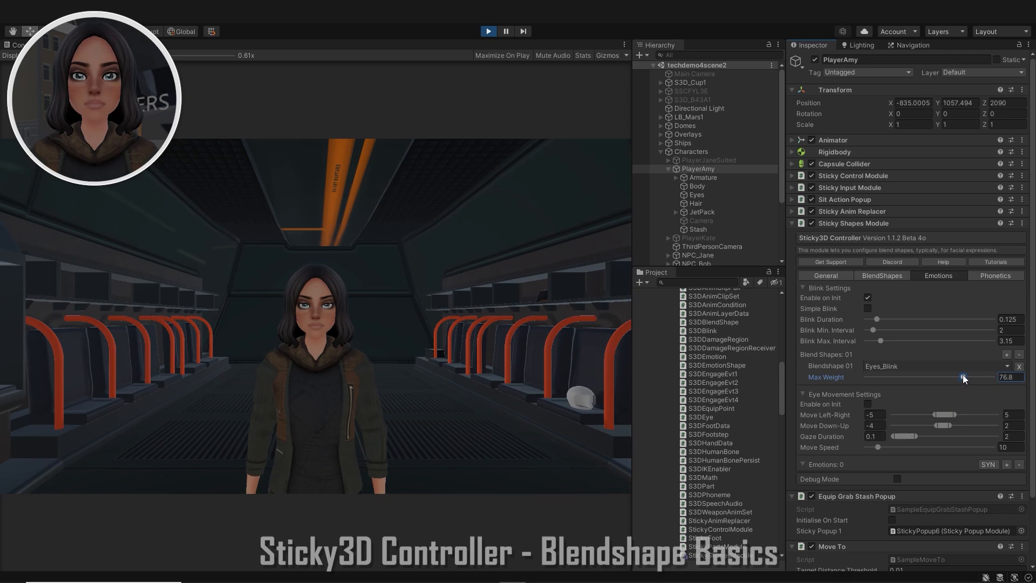
Step: Copy the Sticky Shapes Module from play mode, paste its values onto the edit-mode component, and undo the paste
left_click(1022, 224)
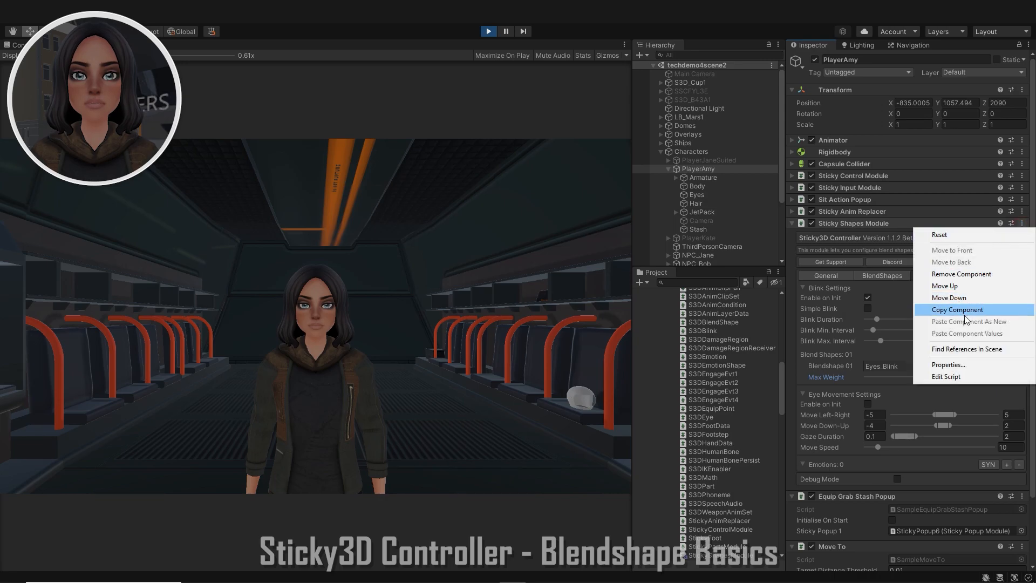
left_click(965, 310)
left_click(488, 32)
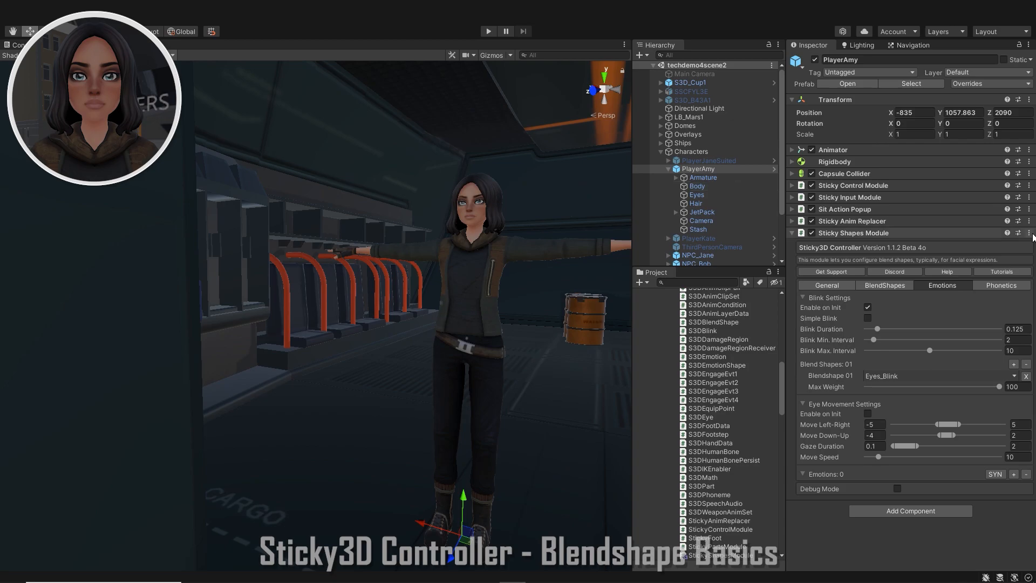
left_click(1030, 234)
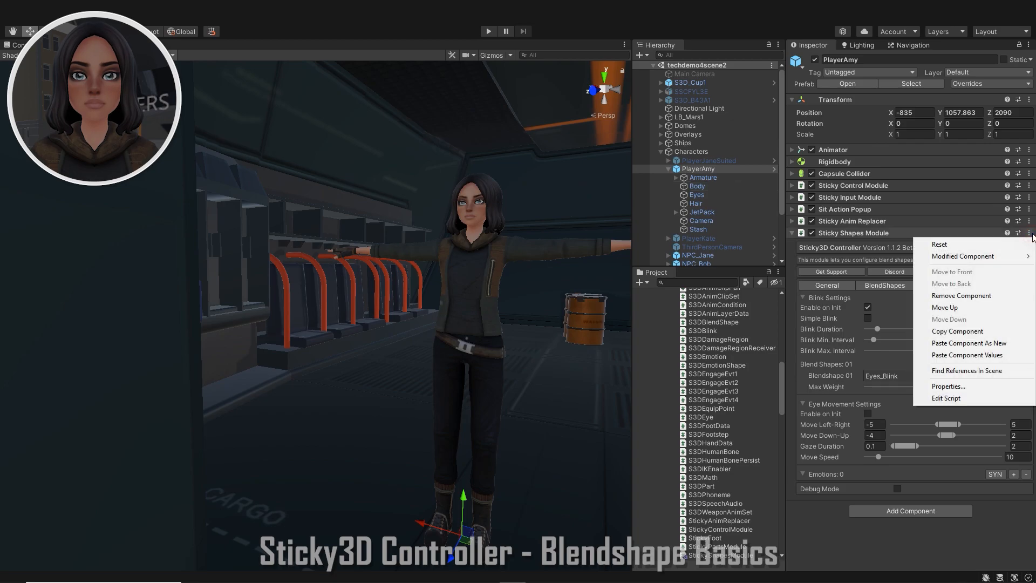
left_click(991, 355)
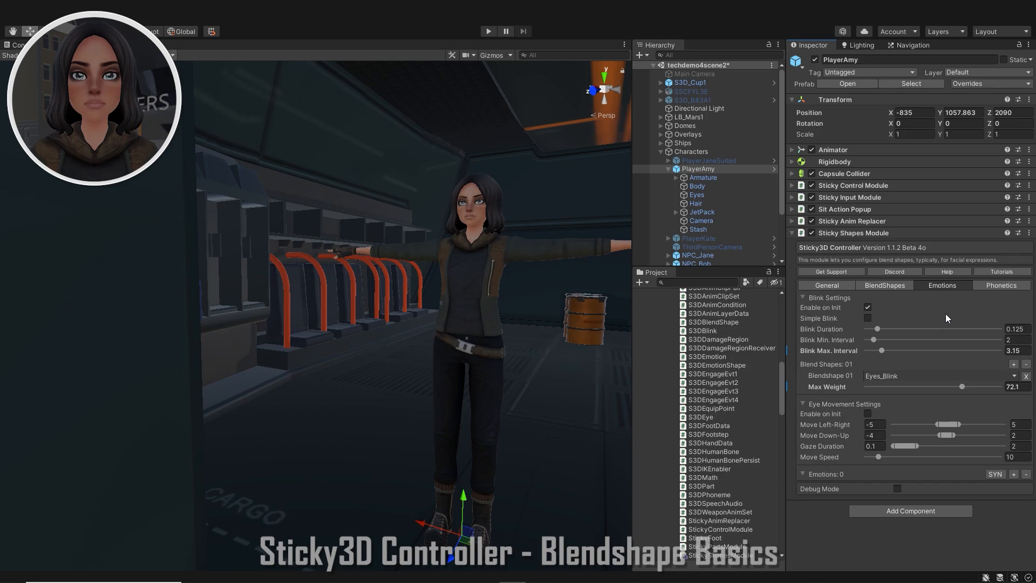
key("ctrl+z")
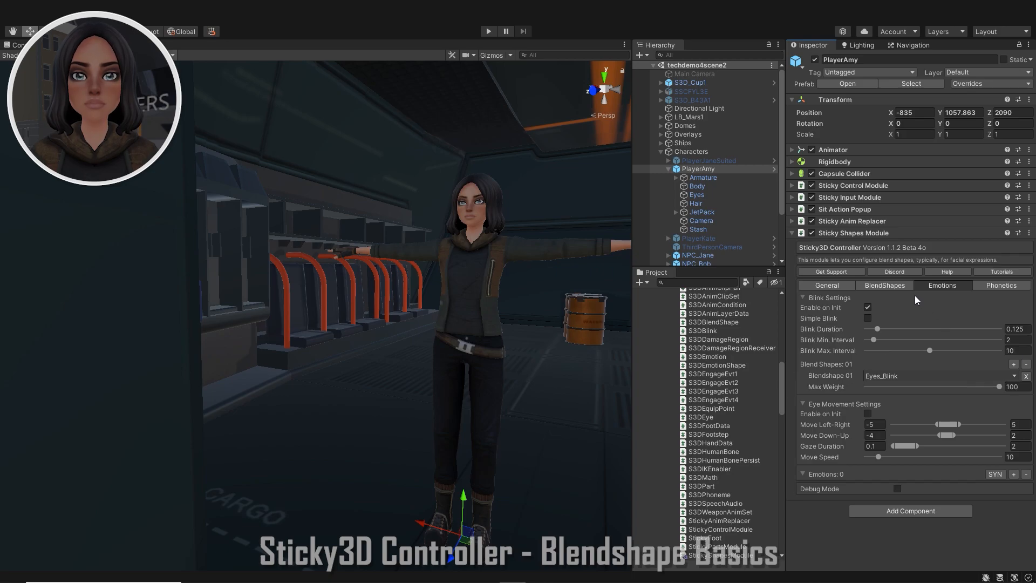
Step: Turn on Enable on Init under Eye Movement Settings and preview PlayerAmy's eye movement in play mode
key("ctrl+p")
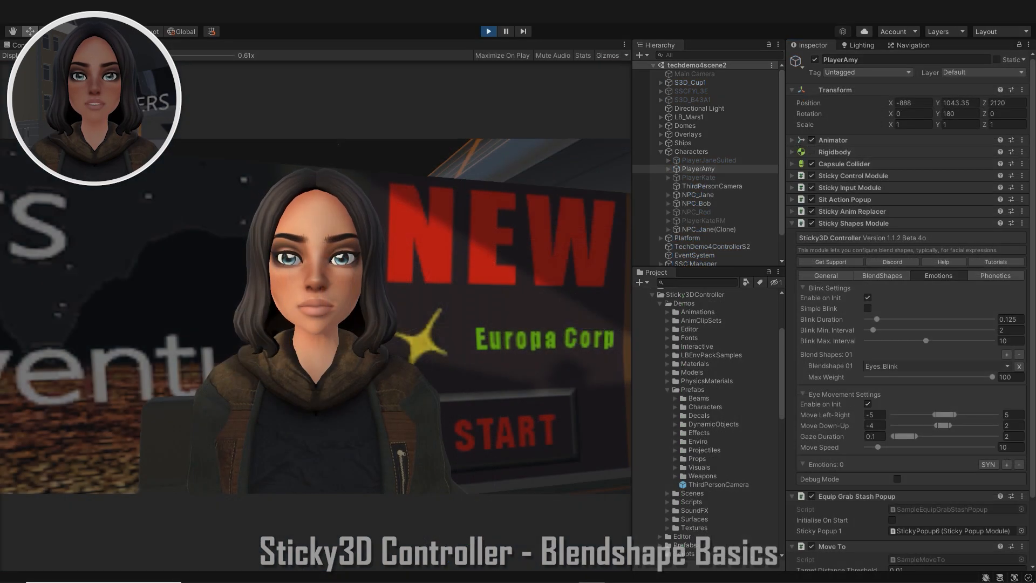
left_click(488, 31)
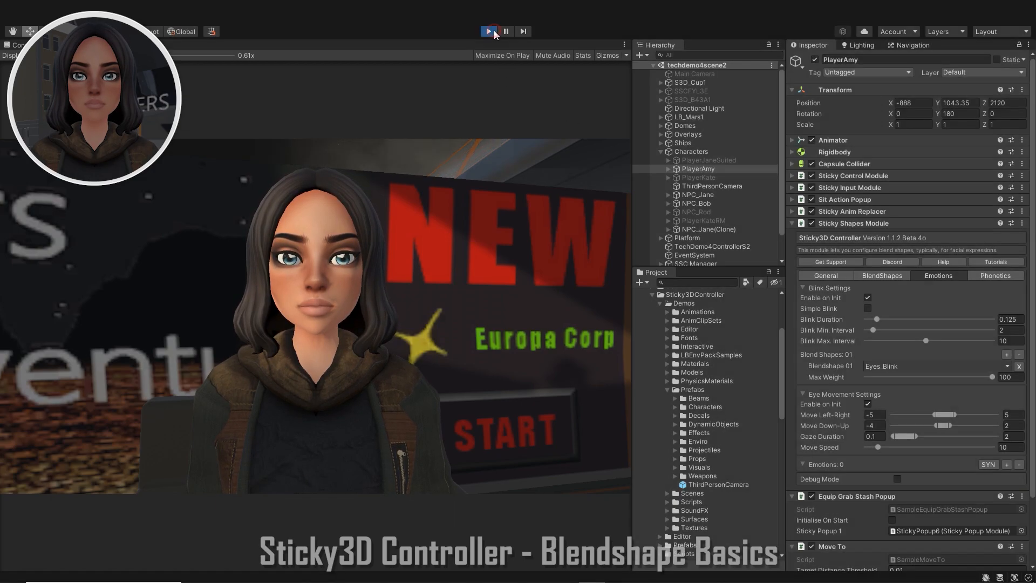
left_click(868, 413)
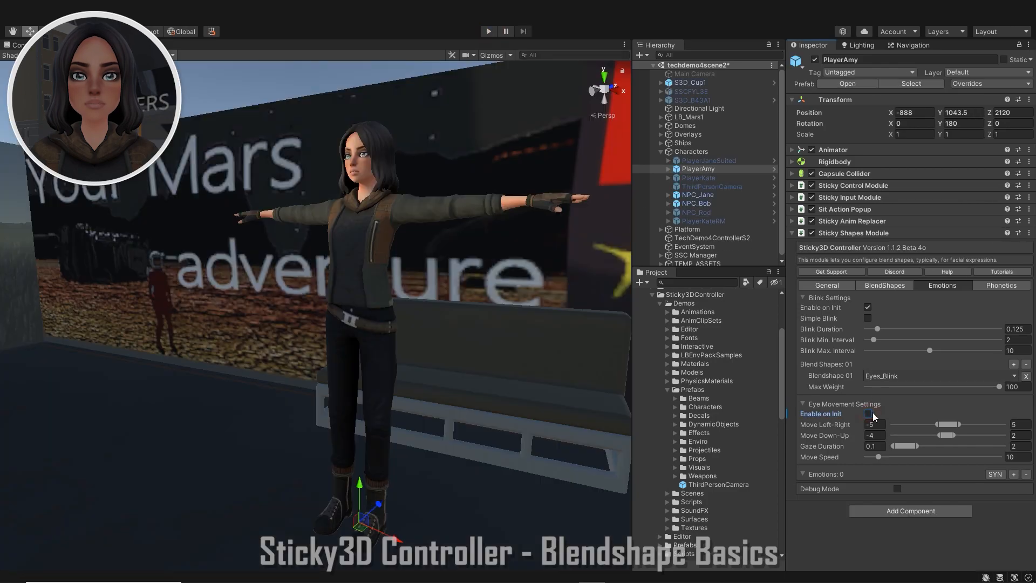
left_click(488, 32)
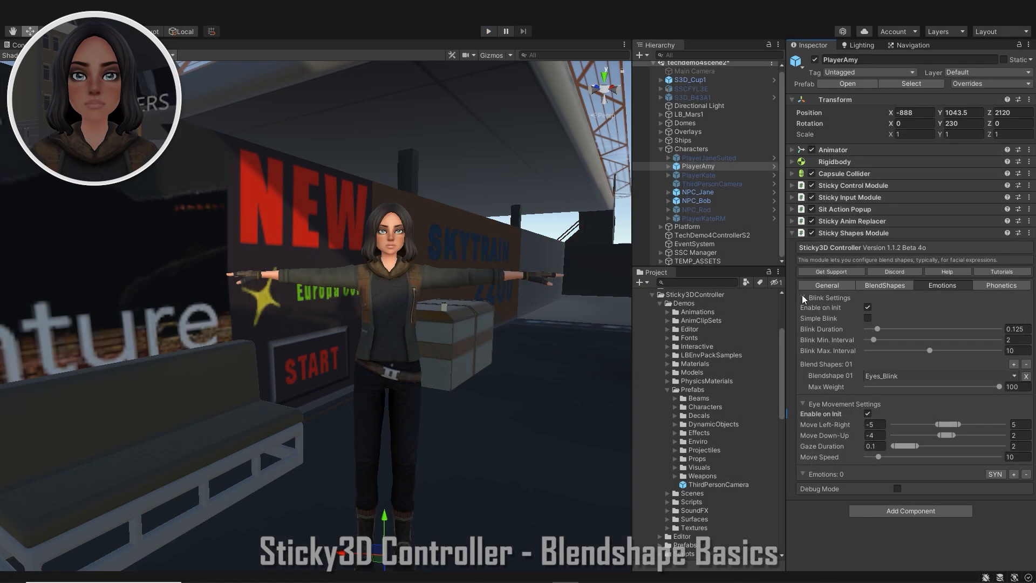
Step: Collapse the blink and eye movement settings and add a new emotion that uses the Eyes_Squint blendshape
left_click(803, 298)
left_click(803, 314)
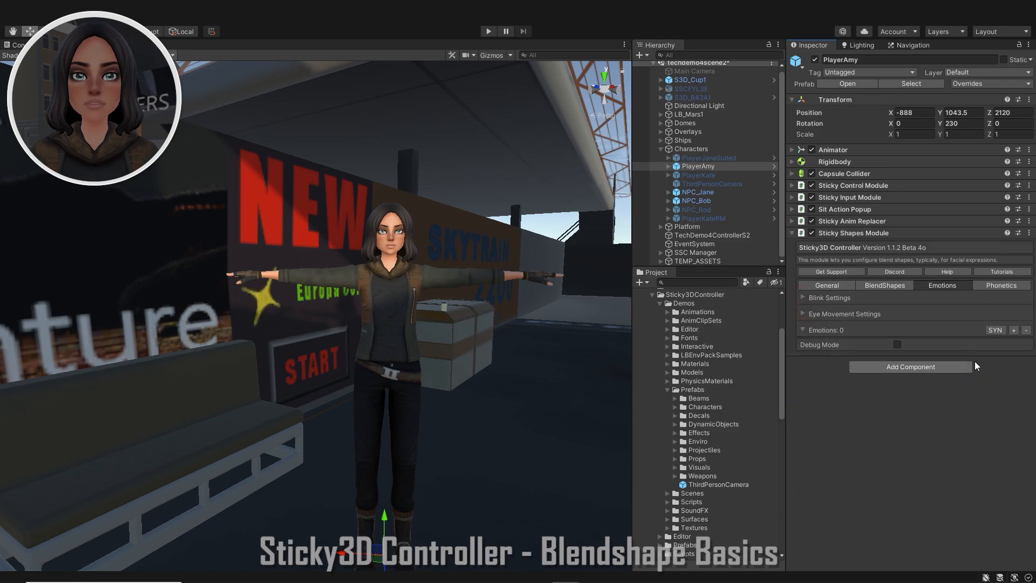
left_click(1013, 330)
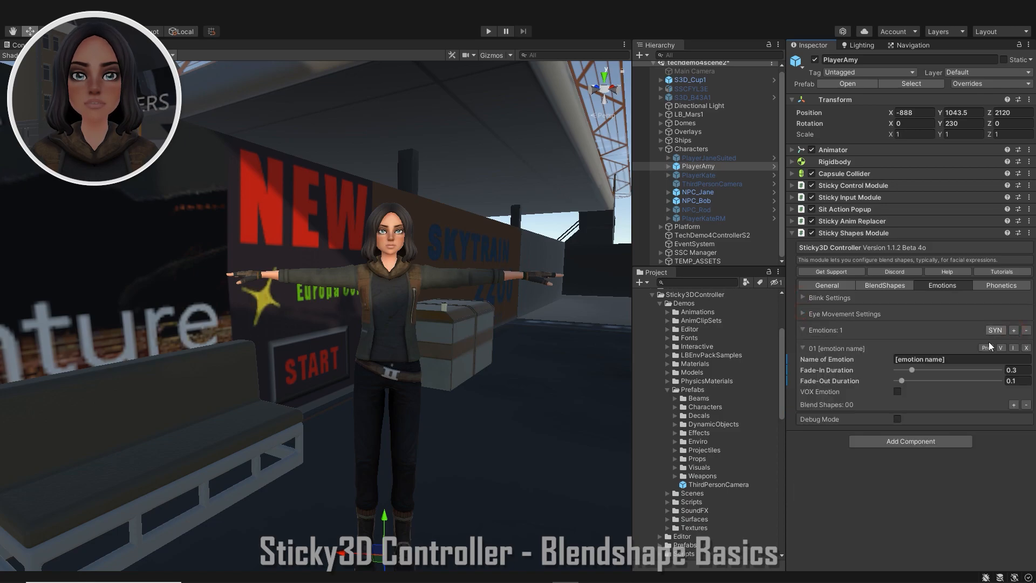
left_click(1013, 404)
left_click(1013, 437)
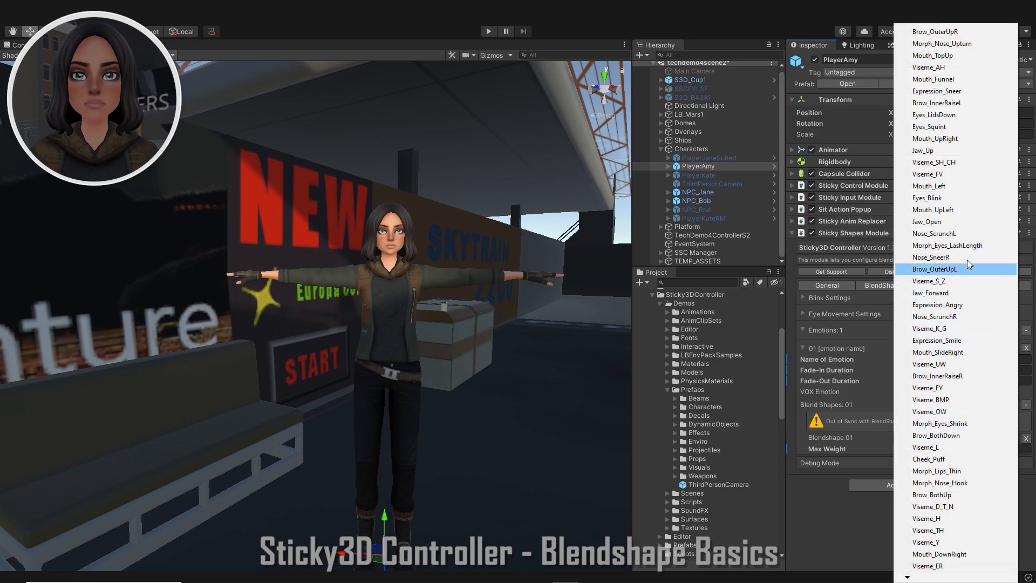
left_click(971, 128)
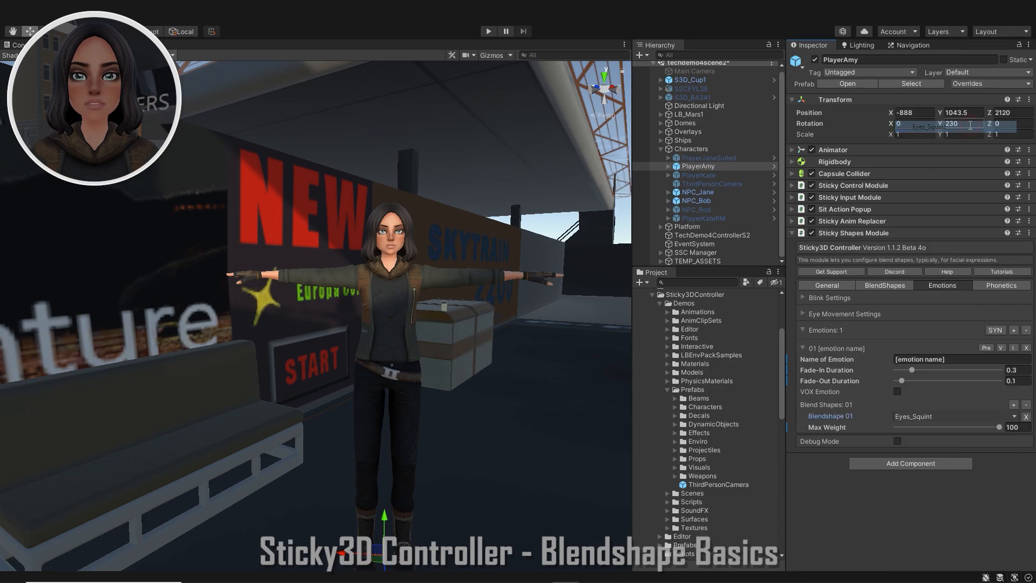
Step: Name the emotion that uses the Eyes_Squint blendshape Squint
left_click(957, 358)
key("BackSpace")
type("Squint")
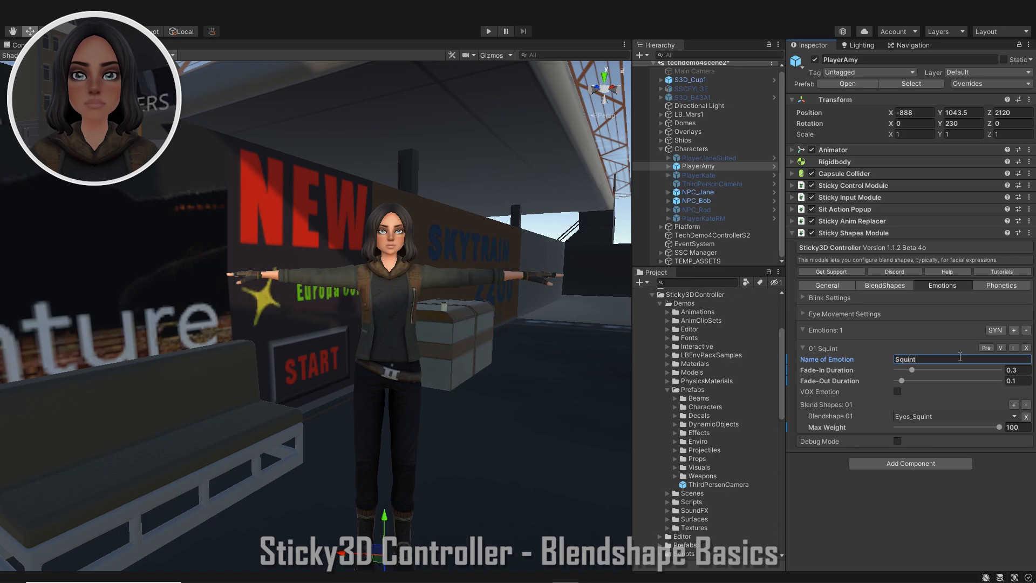
Step: Add a second emotion that uses the Cheek_Puff blendshape and name it Puff Cheeks
left_click(1012, 331)
left_click(1013, 420)
left_click(1014, 454)
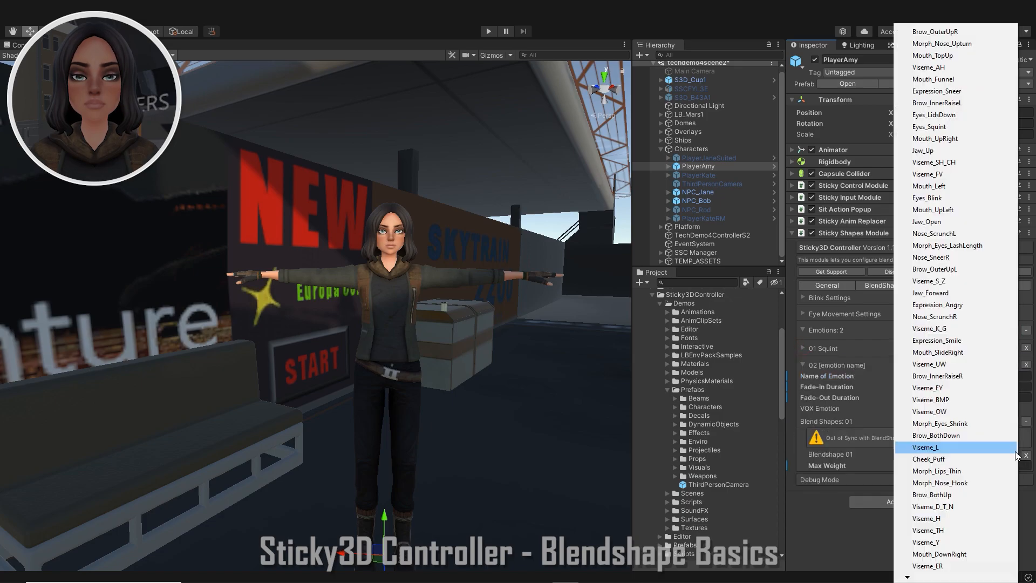
left_click(1015, 458)
left_click(952, 376)
type("Puff Cheeks")
Step: Add a third emotion named Smile that uses the Expression_Smile blendshape
left_click(1012, 330)
left_click(1013, 437)
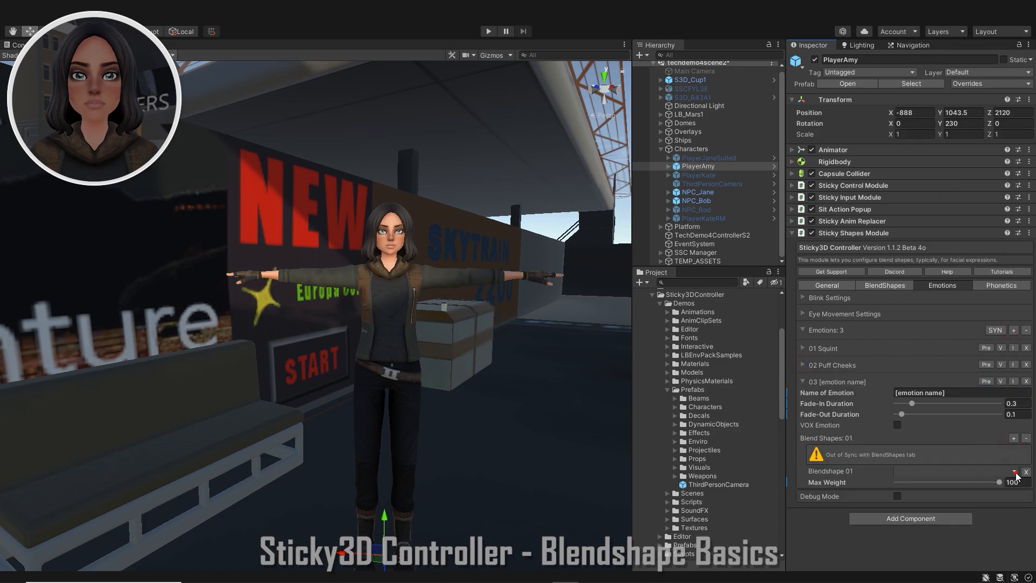
left_click(1014, 449)
left_click(965, 342)
Step: In play mode, preview the Squint and Puff Cheeks emotions and try Smile with a max weight of about 38.2
key("ctrl+p")
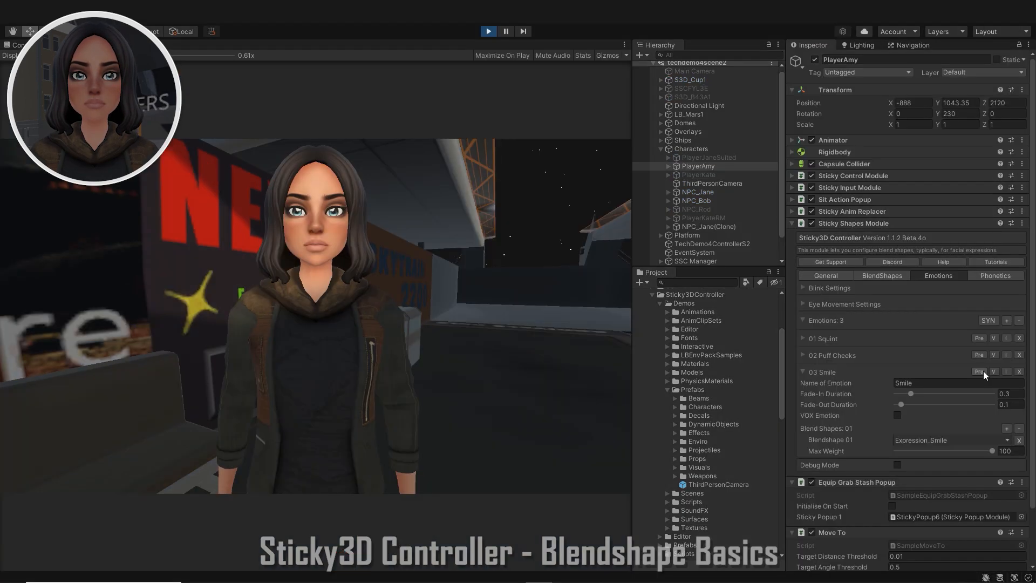
left_click(982, 339)
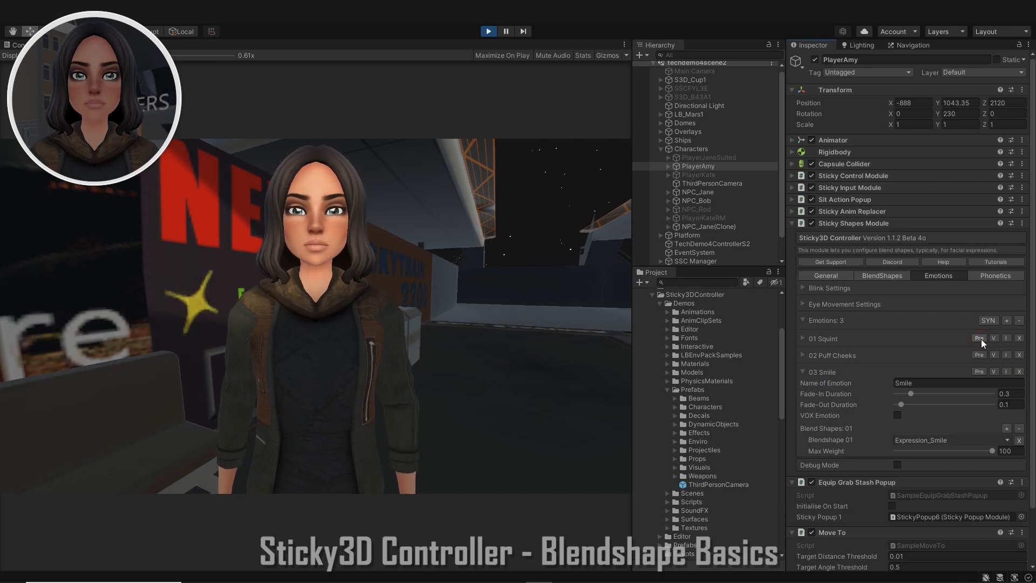
left_click(983, 355)
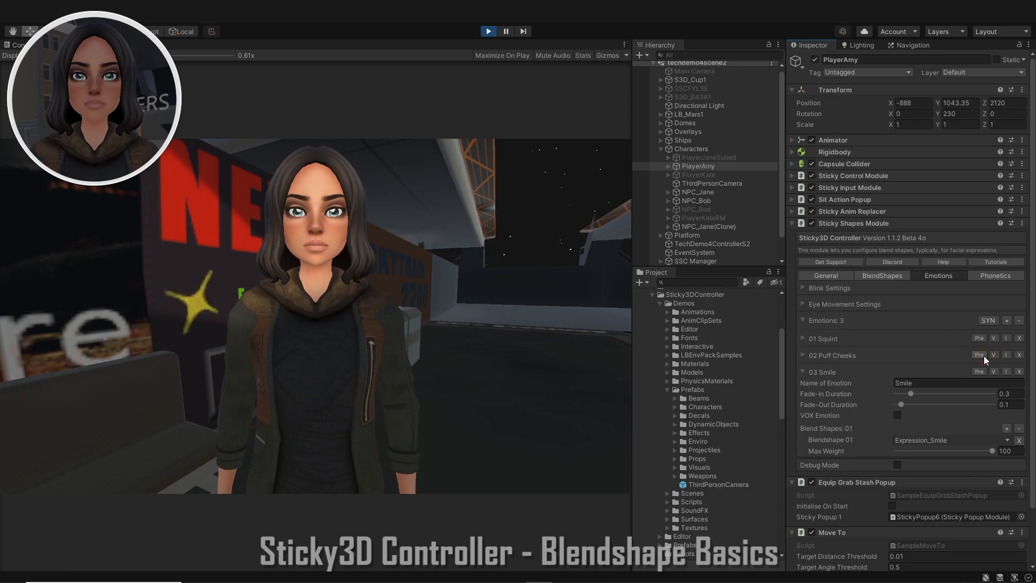
left_click(984, 356)
left_click_drag(934, 452, 959, 450)
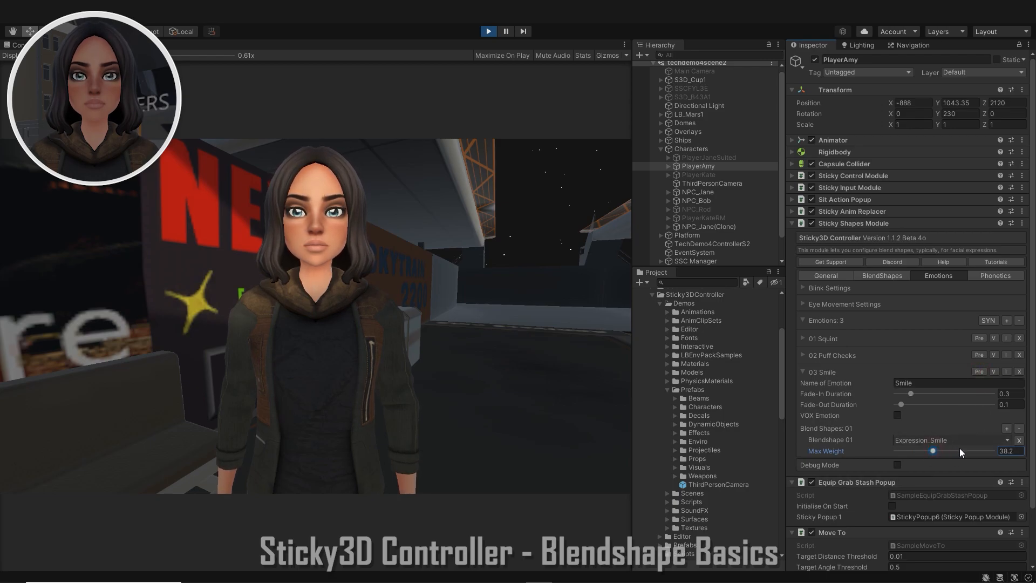
left_click(978, 371)
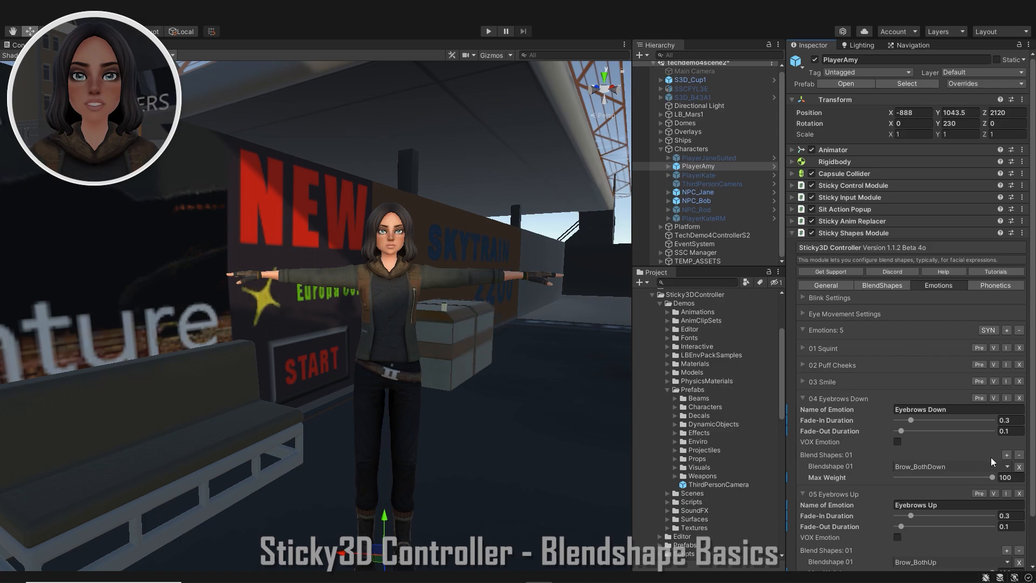
Step: Enable VOX Emotion for Eyebrows Down, Eyebrows Up and Puff Cheeks, giving Puff Cheeks a 0.26 fade-in and 39.3 max weight
left_click(897, 441)
left_click(897, 537)
left_click(803, 365)
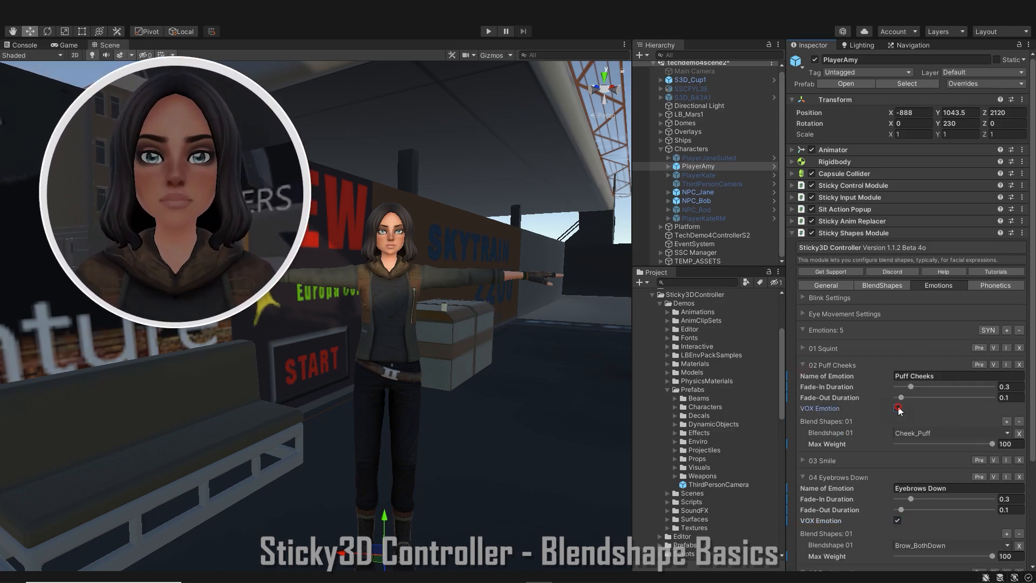
left_click(897, 408)
left_click(907, 386)
left_click(938, 444)
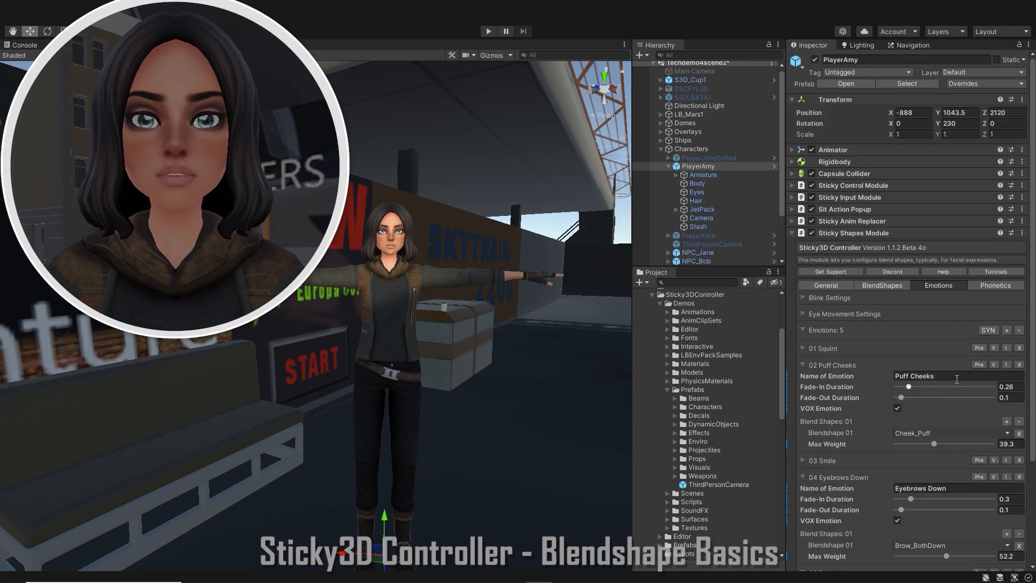
Step: Create a new audio source in the phonetics settings and add a phoneme that uses the Viseme_AH blendshape
left_click(992, 286)
left_click(879, 306)
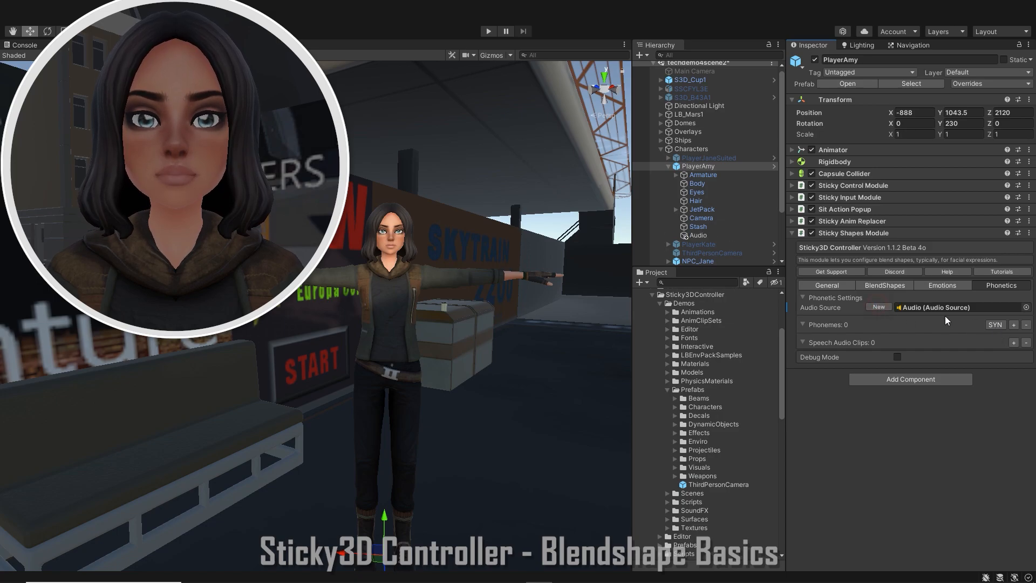
left_click(1013, 324)
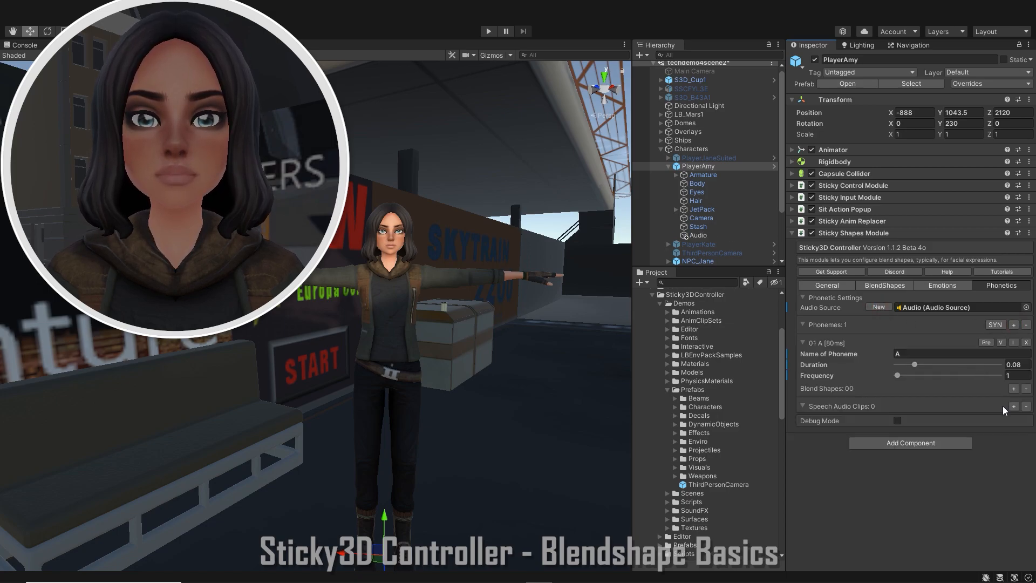
left_click(1013, 388)
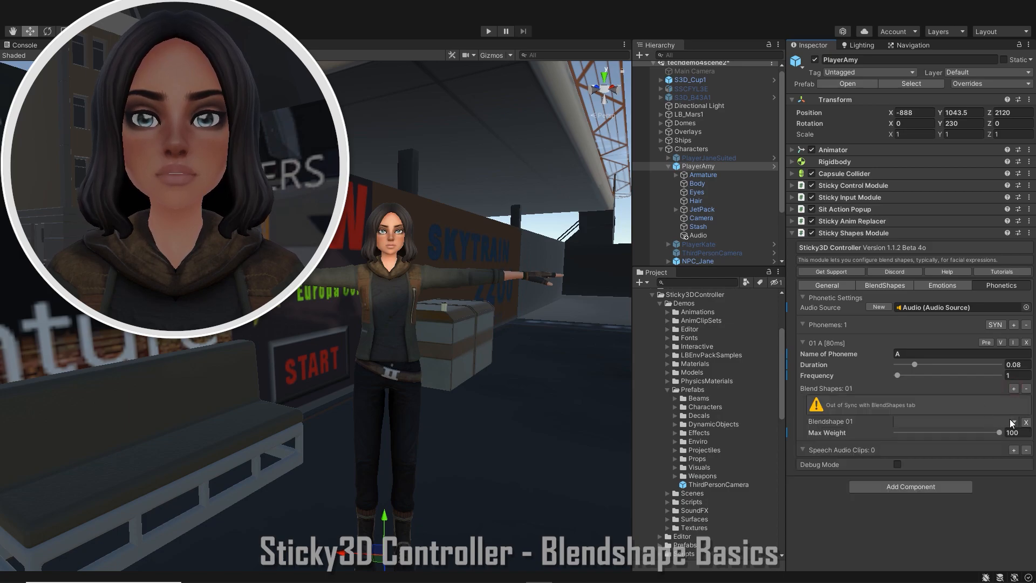
left_click(1013, 421)
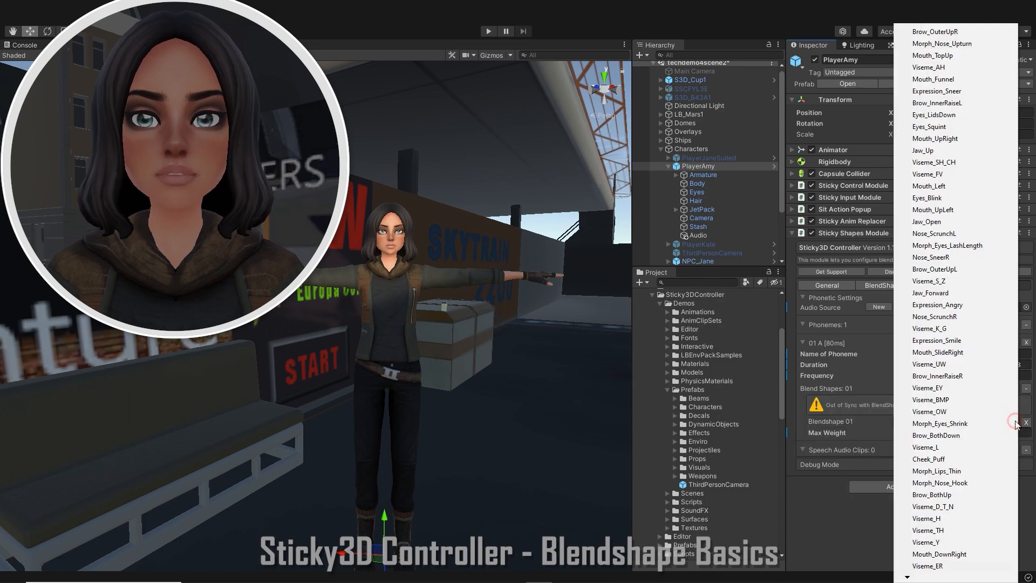
left_click(949, 68)
Step: Name the first phoneme AH and set its frequency to 2
left_click(928, 354)
type("AH")
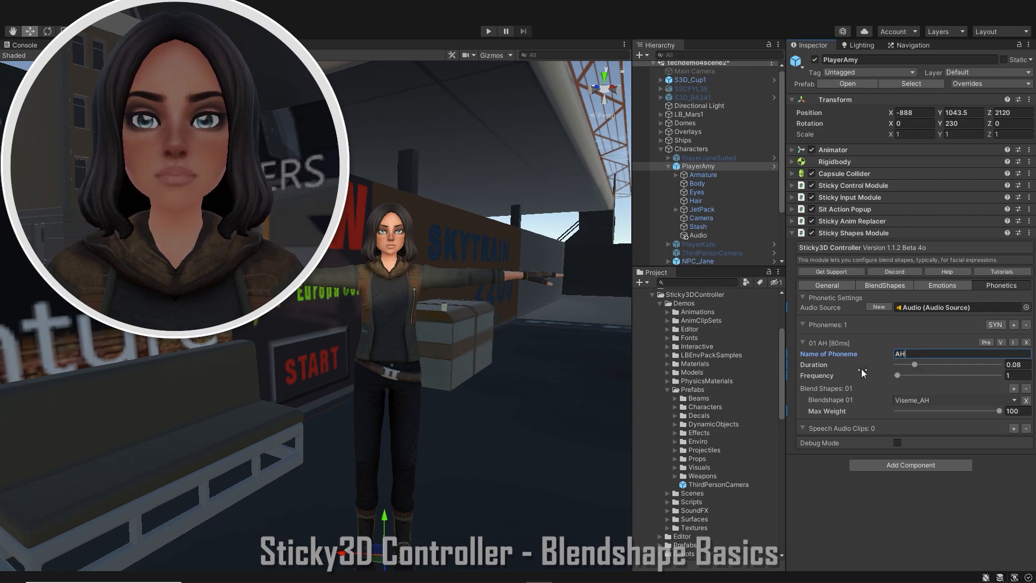
left_click(1020, 376)
type("2")
Step: Add a second phoneme named DTN with the Viseme_D_T_N blendshape, a duration of 0.11 and a frequency of 6
left_click(1013, 324)
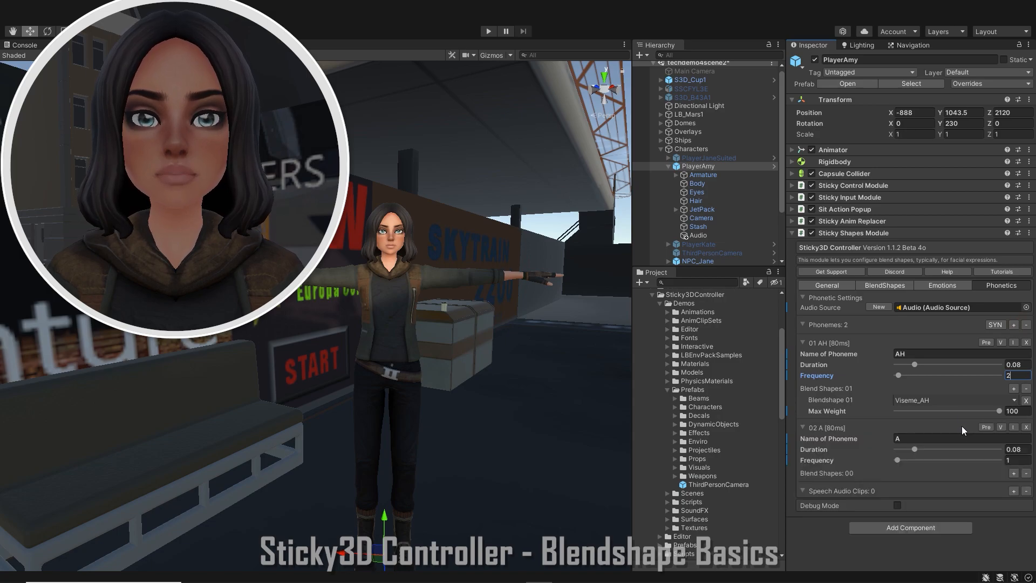
left_click(1013, 473)
left_click(1010, 510)
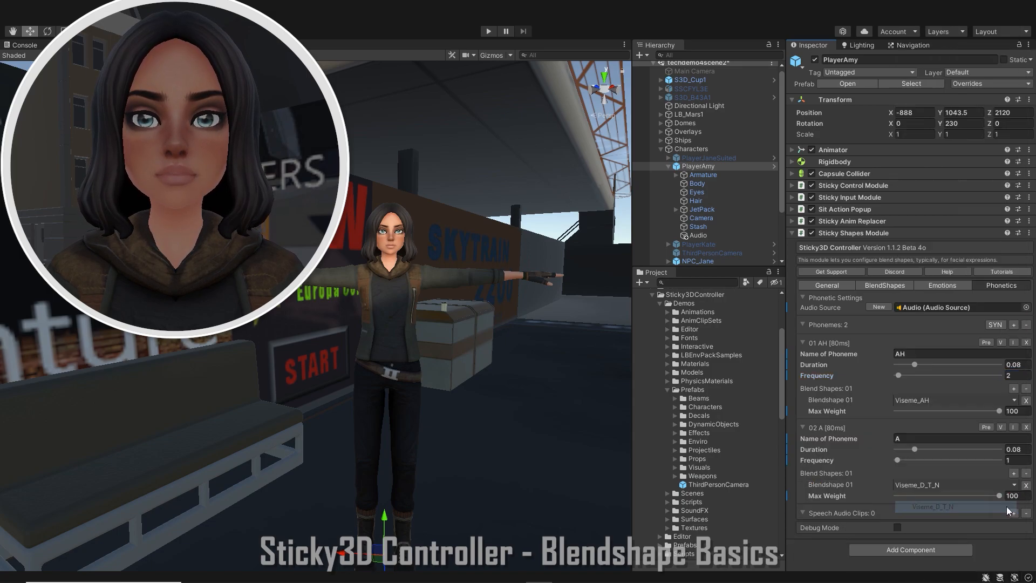
left_click(932, 438)
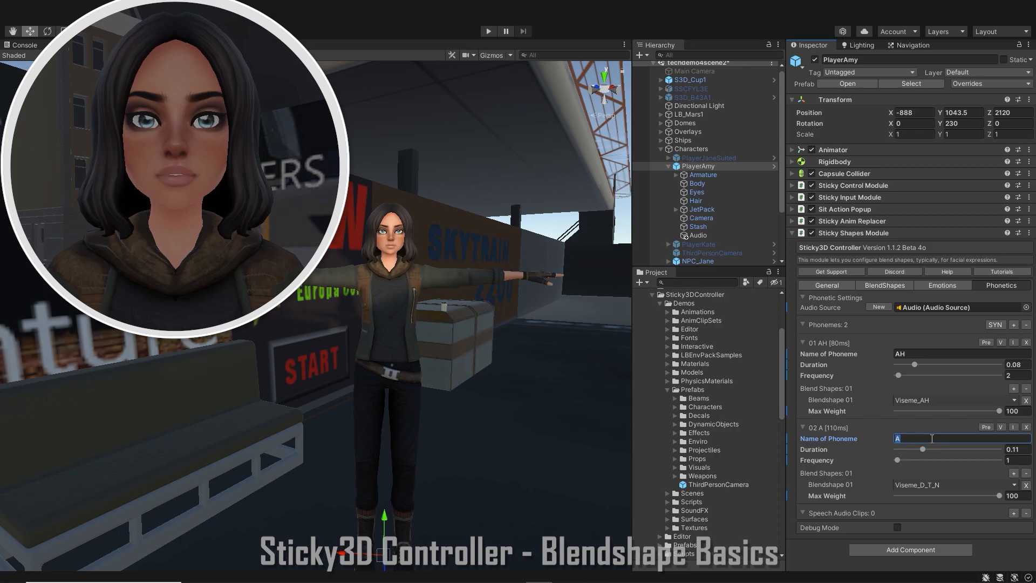
type("DTN")
left_click(1007, 460)
type("6")
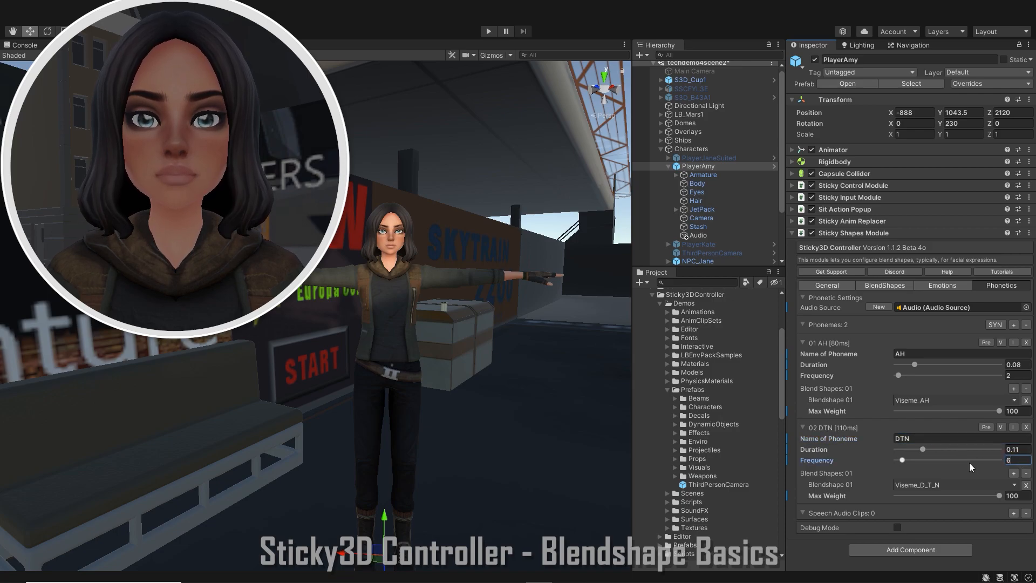
Step: Add a third phoneme named OW with the Viseme_OW blendshape and a frequency of 2
left_click(1014, 326)
scroll(983, 532, "down", 2)
left_click(1007, 534)
left_click(942, 412)
left_click(945, 469)
type("OW")
left_click(1011, 490)
type("2")
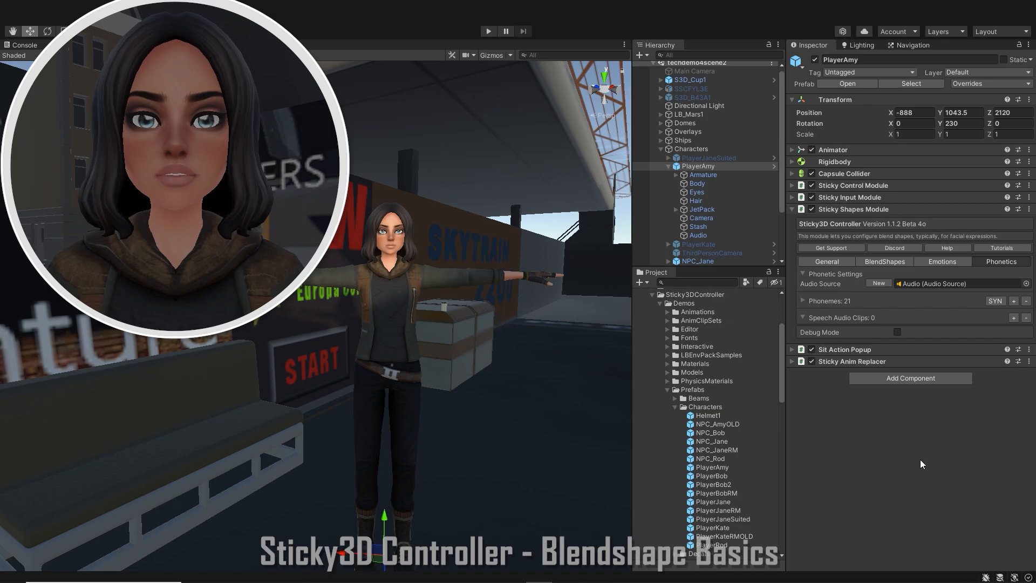
Step: Add a speech audio clip entry and assign the shapes_tutorial01 audio clip to it
left_click(1013, 318)
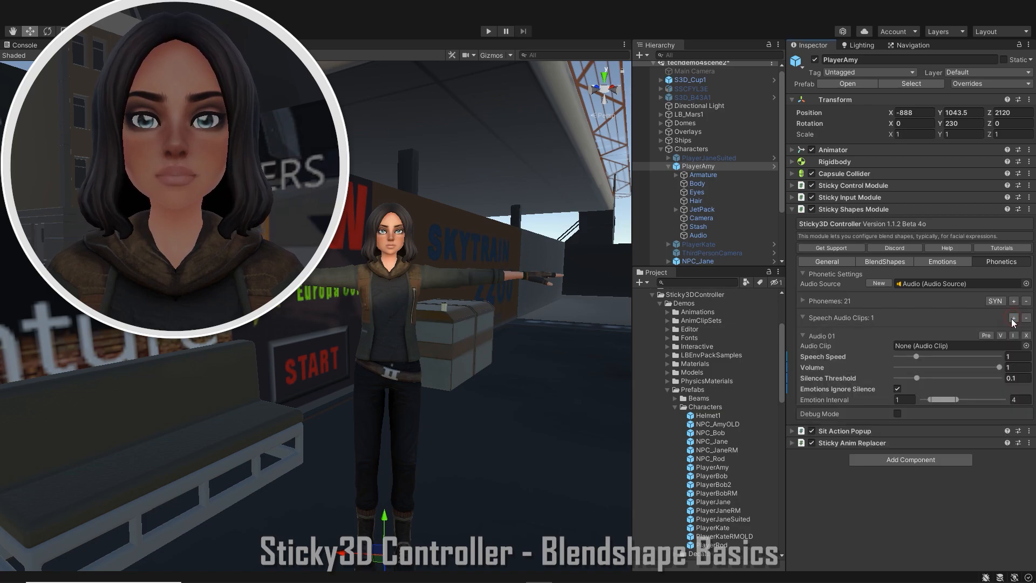
left_click(1025, 346)
scroll(849, 449, "down", 15)
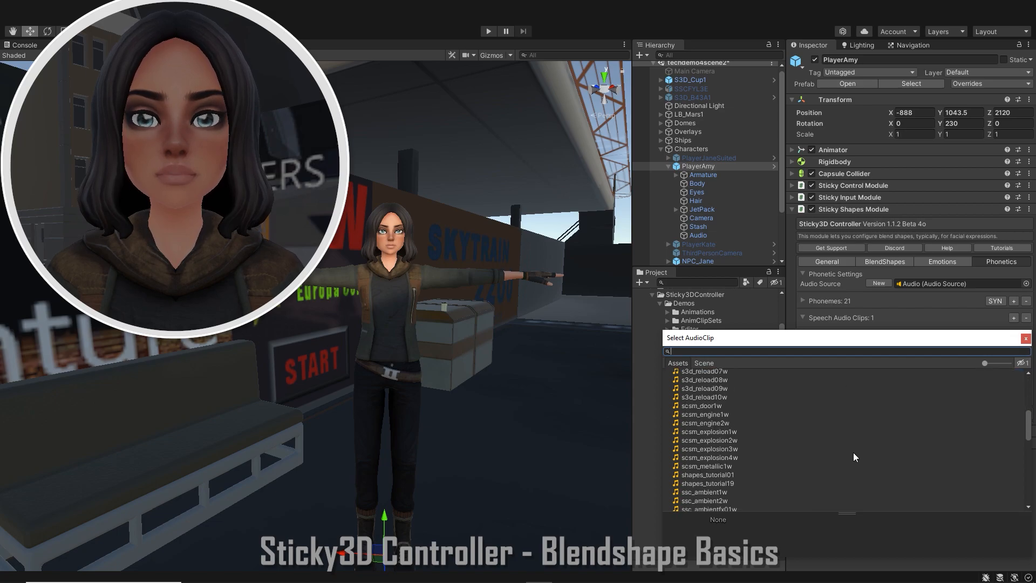
scroll(853, 456, "up", 2)
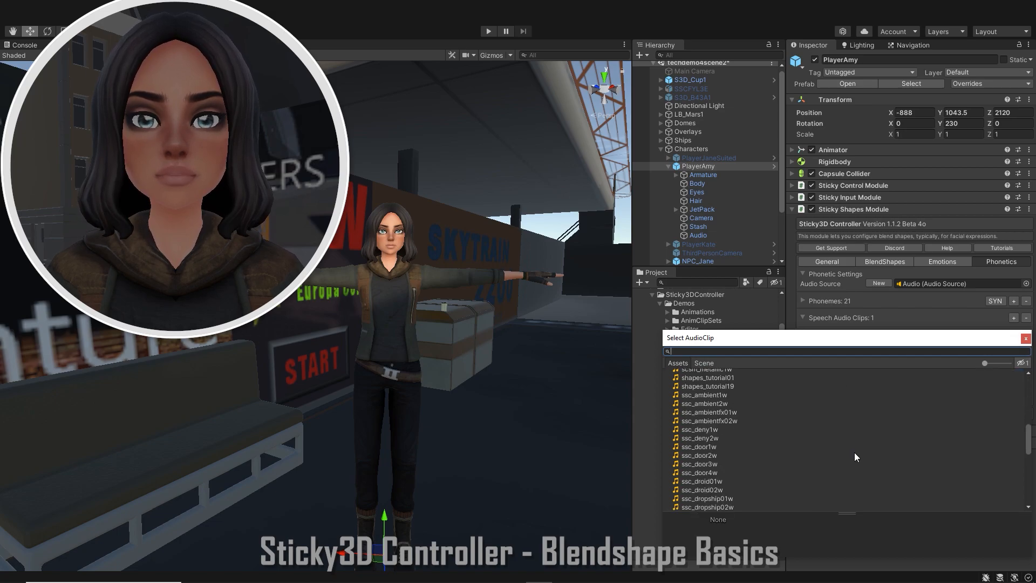
double_click(727, 379)
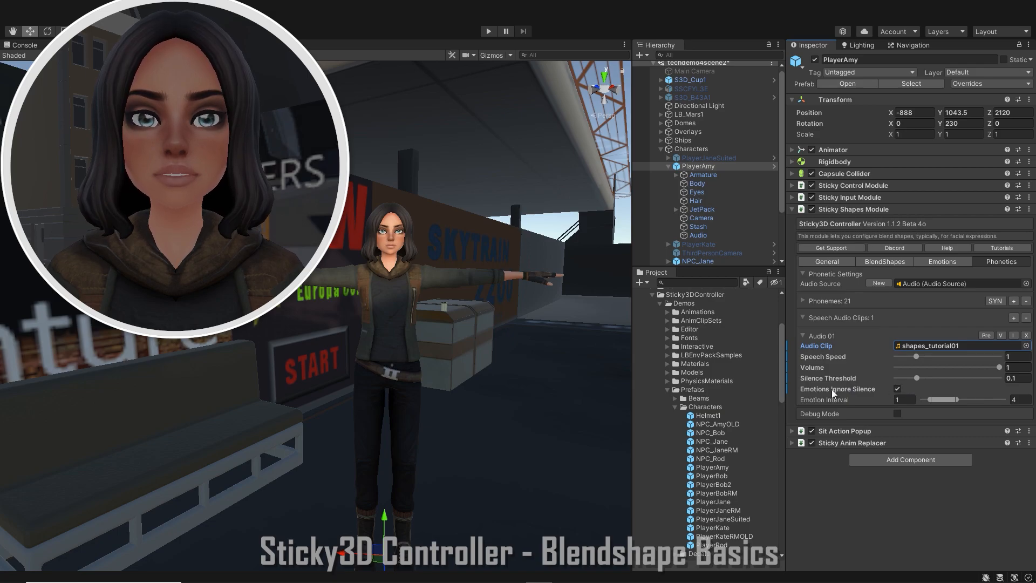
Step: Turn off Emotions Ignore Silence for the speech clip, enable Emotion Fade On Silence, and turn Emotions Ignore Silence back on
left_click(896, 388)
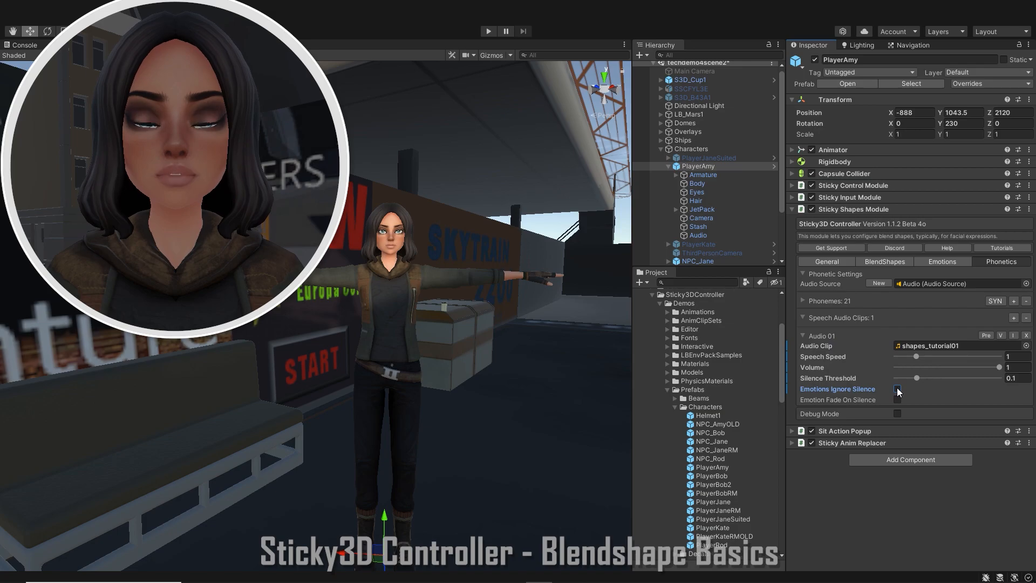
left_click(897, 400)
mouse_move(857, 403)
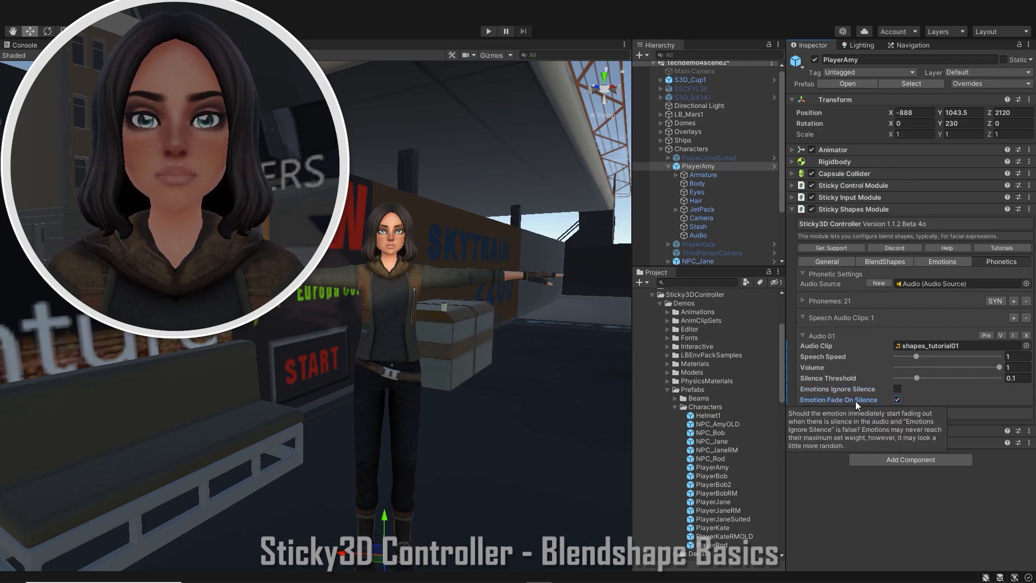
left_click(897, 389)
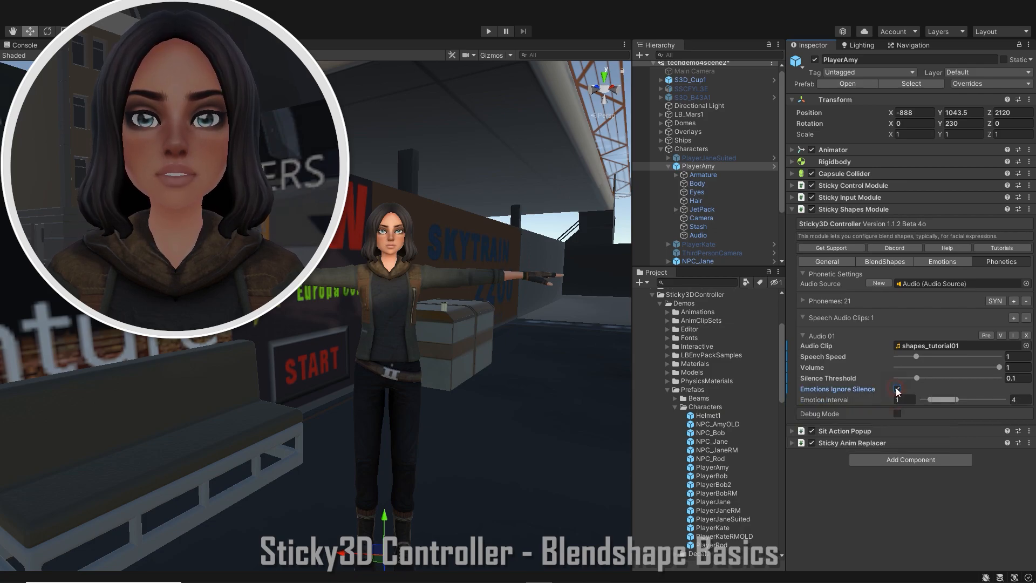
Step: Enter play mode to test PlayerAmy's speech audio clip
key("ctrl+p")
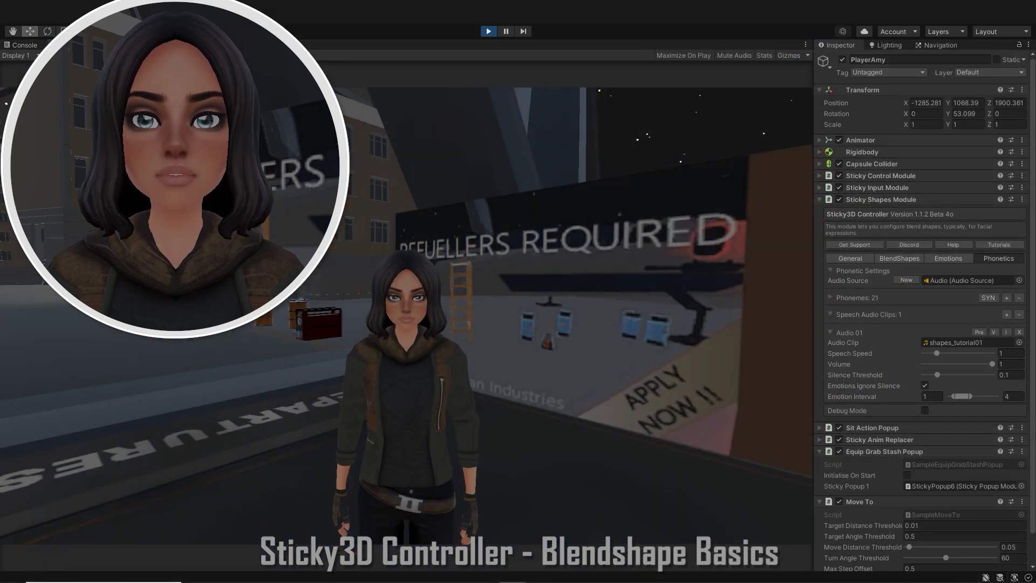